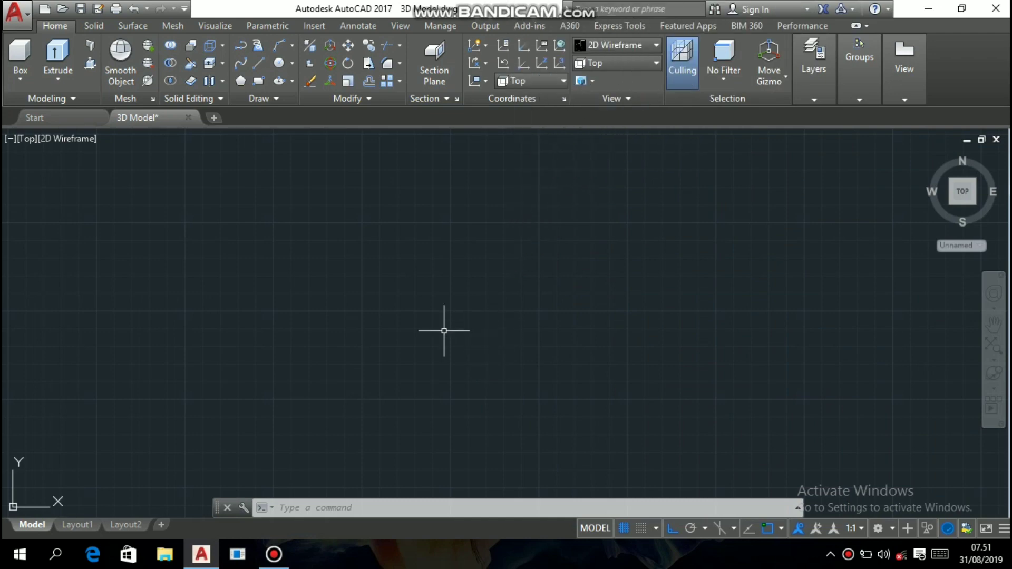
# - Draw the profile's top edge as a 30-unit line to the right, continuing with a 5-unit segment straight down
pyautogui.write('l')
pyautogui.press('Return')
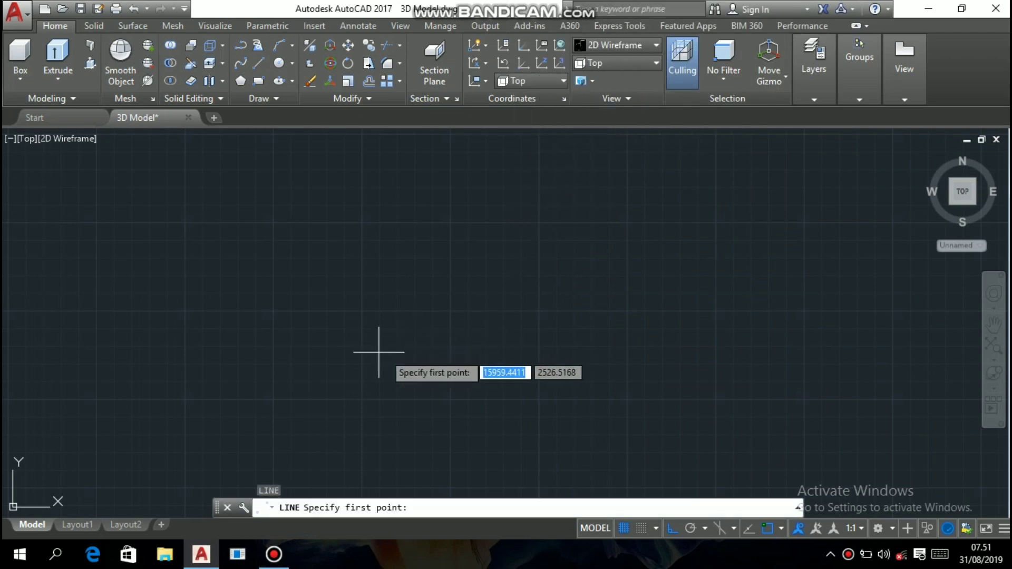
pyautogui.click(425, 280)
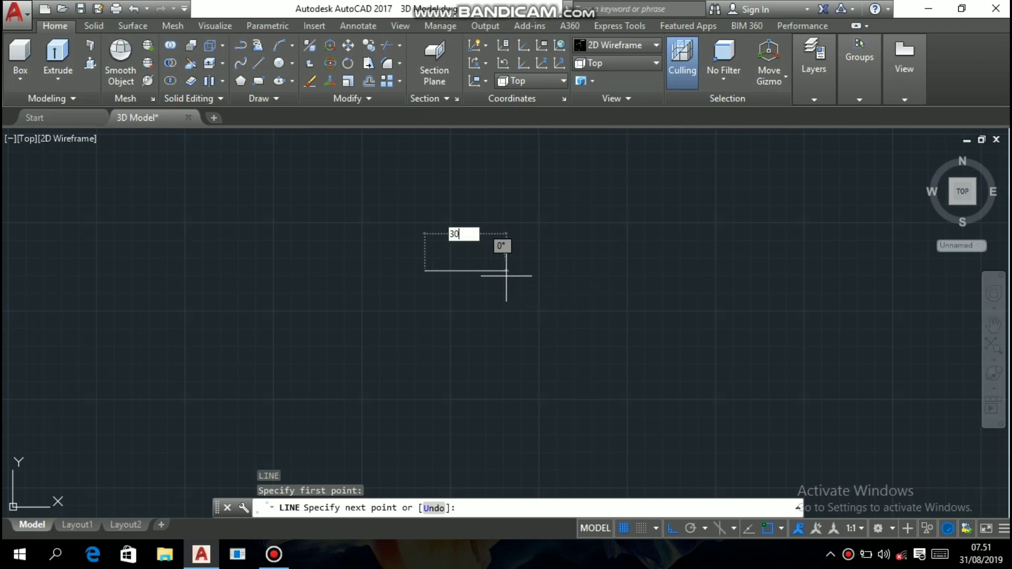
pyautogui.write('30')
pyautogui.press('Return')
pyautogui.scroll(4, 514, 295)
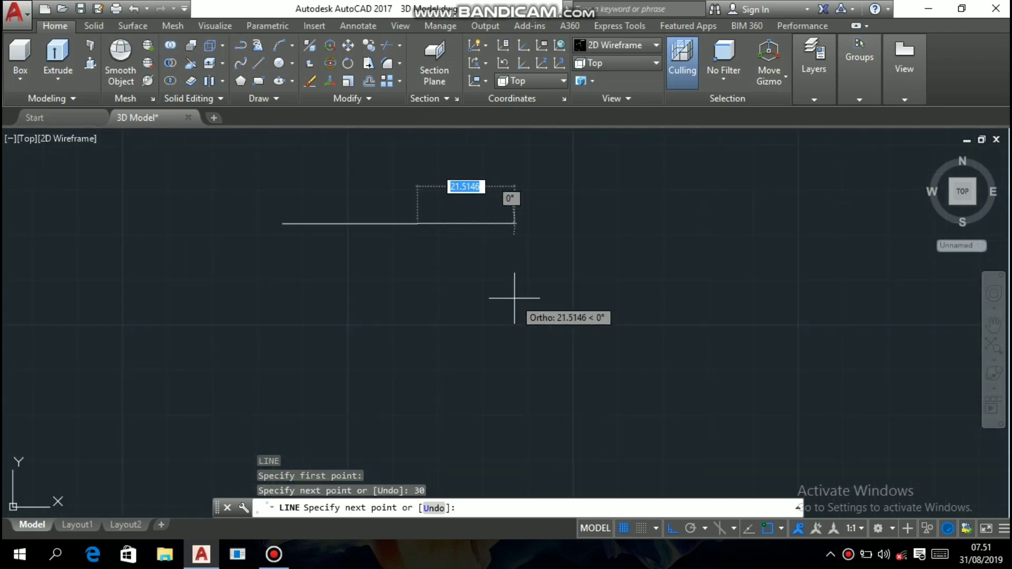
pyautogui.moveTo(517, 295); pyautogui.dragTo(666, 321, button='middle')
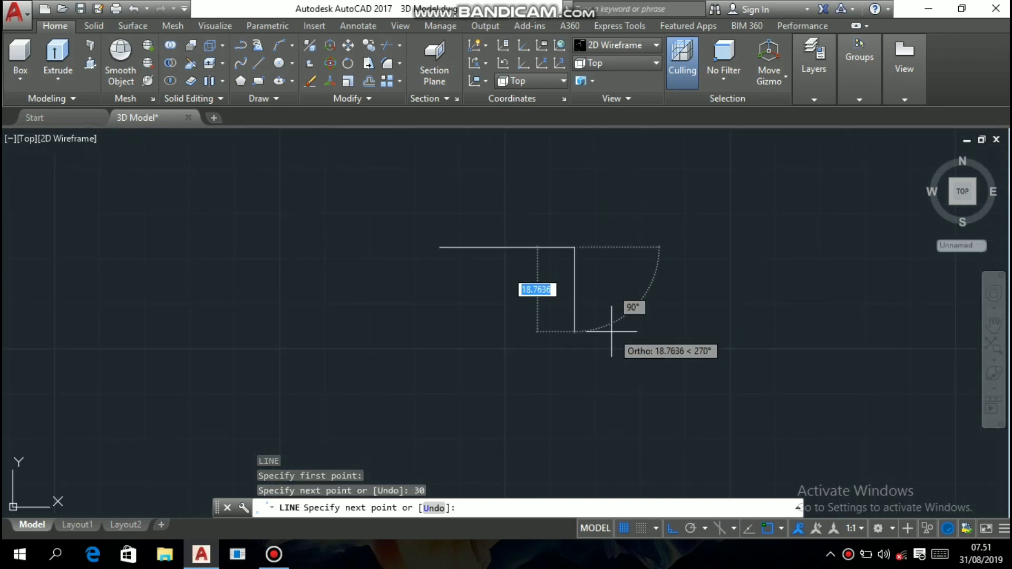
pyautogui.write('5')
pyautogui.press('Return')
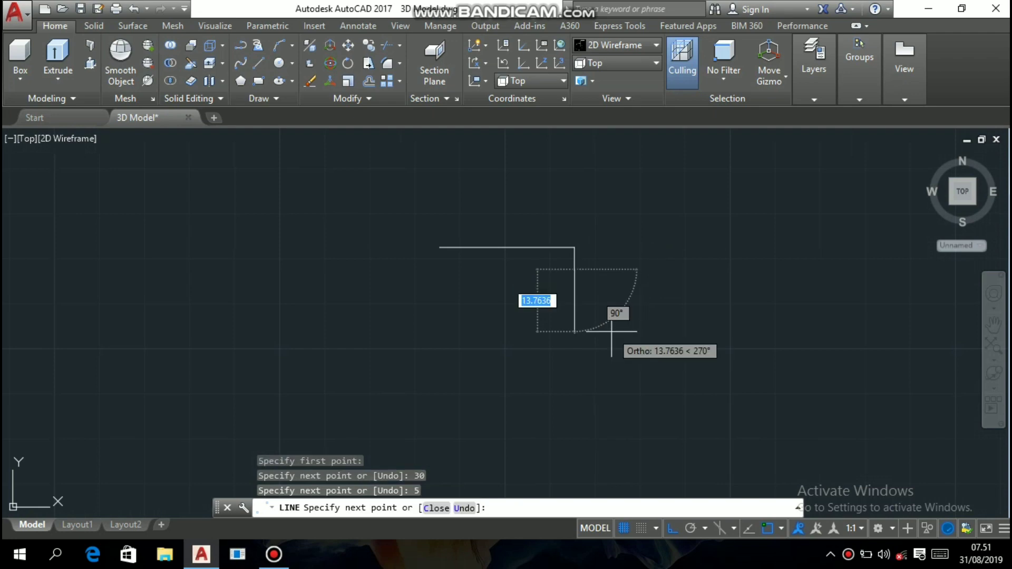
# - Continue the line with the first notch: 3 units left, 2 down, 3 right and 2 down
pyautogui.scroll(2, 611, 332)
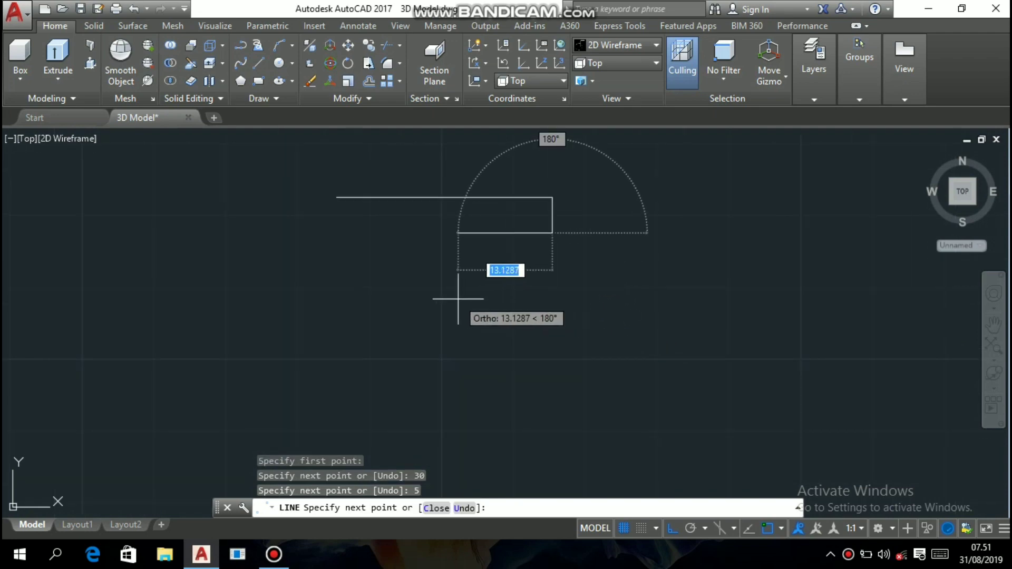
pyautogui.write('3')
pyautogui.press('Return')
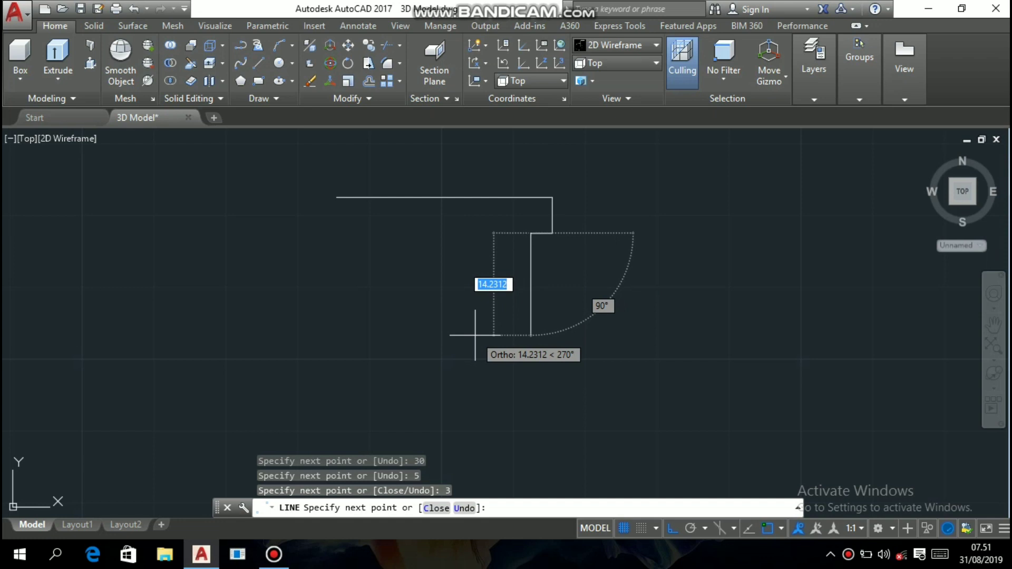
pyautogui.write('2')
pyautogui.press('Return')
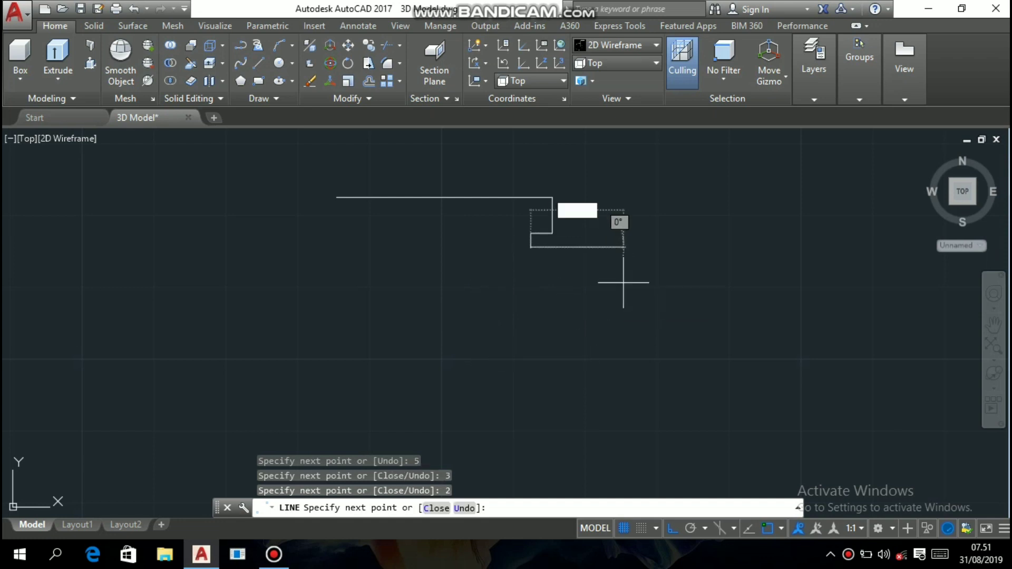
pyautogui.press('Return')
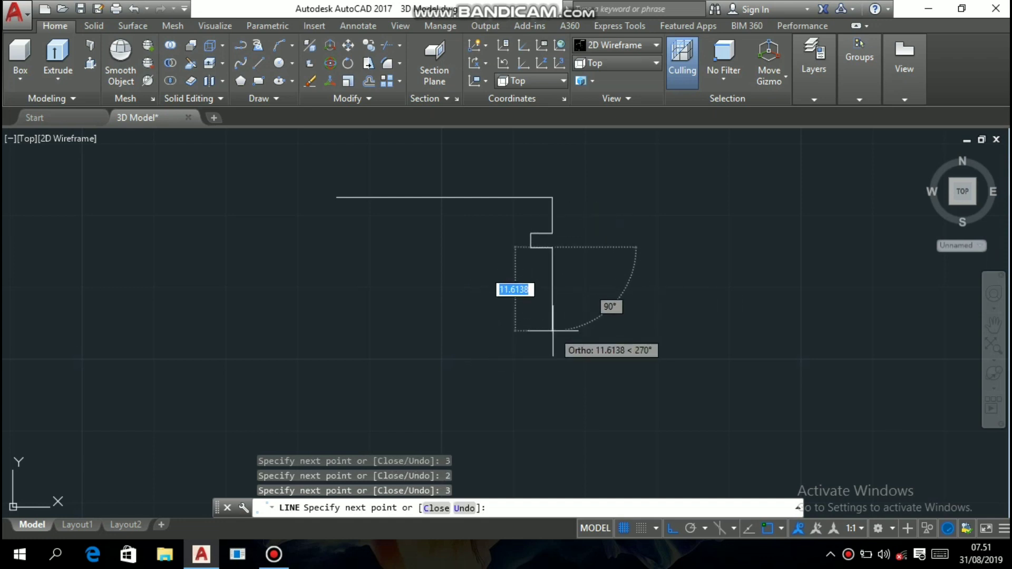
pyautogui.write('2')
pyautogui.press('Return')
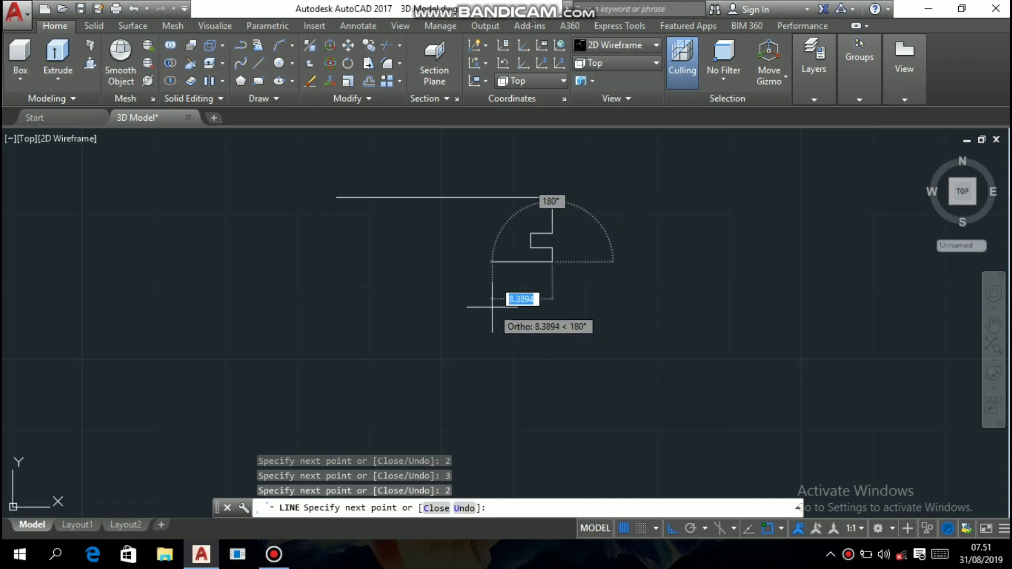
# - Add the second notch below the first with segments 3 units left, 2 down, 3 right and 2 down
pyautogui.write('3')
pyautogui.press('Return')
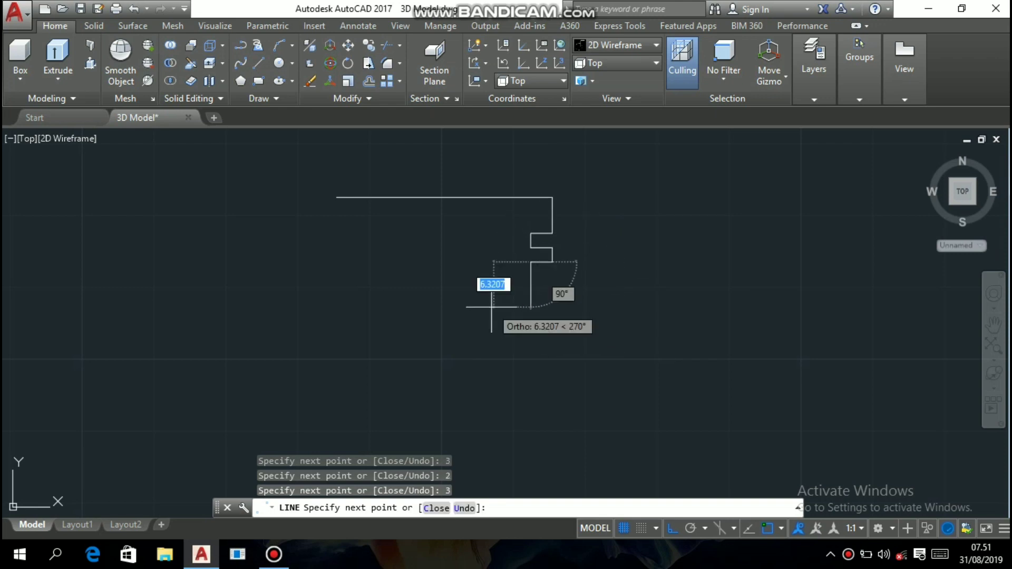
pyautogui.write('2')
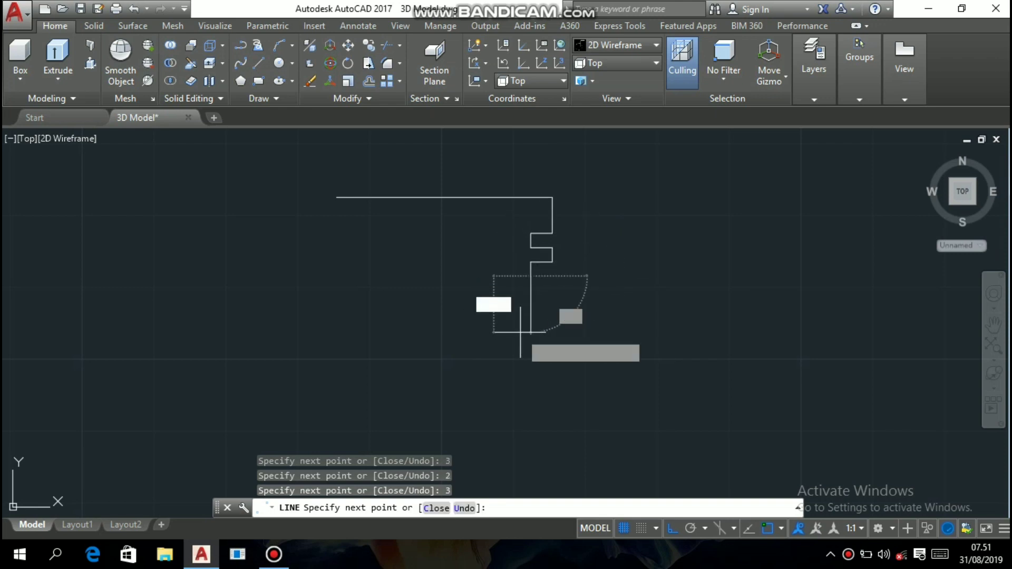
pyautogui.press('Return')
pyautogui.write('3')
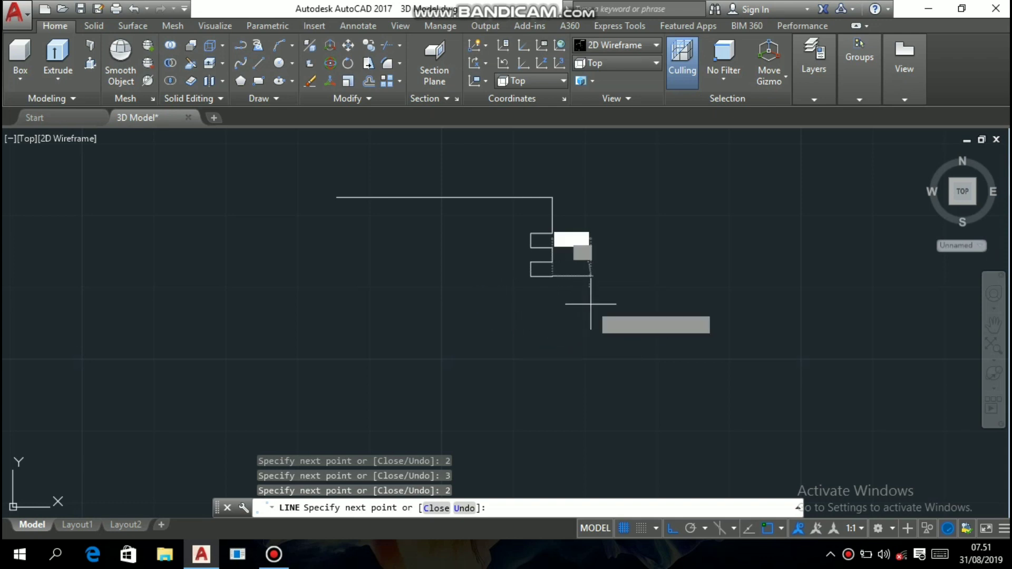
pyautogui.press('Return')
pyautogui.write('2')
pyautogui.press('Return')
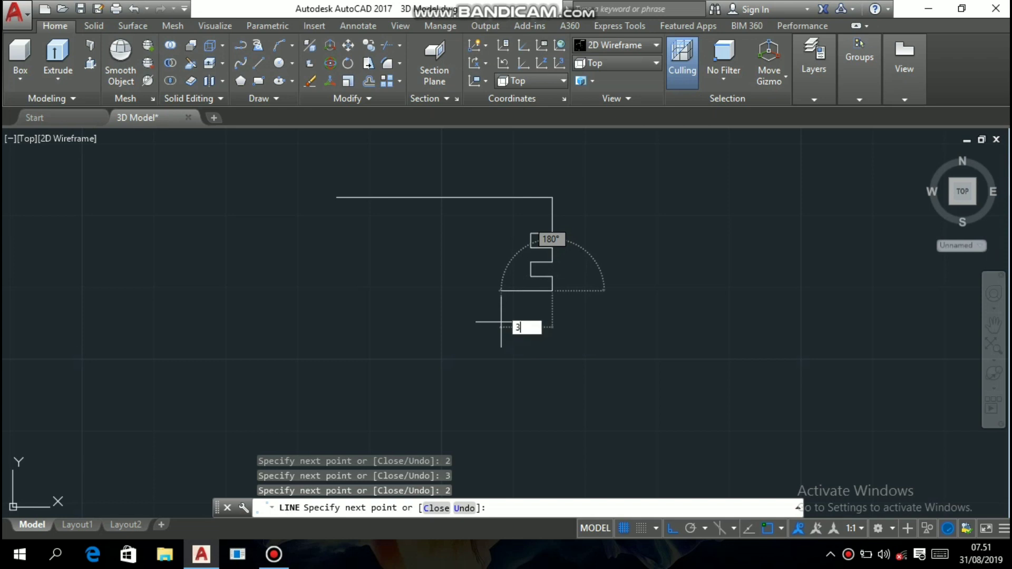
# - Draw the third notch 3 units left and 2 down, resuming the line from its open end 3 units right
pyautogui.write('3')
pyautogui.press('Return')
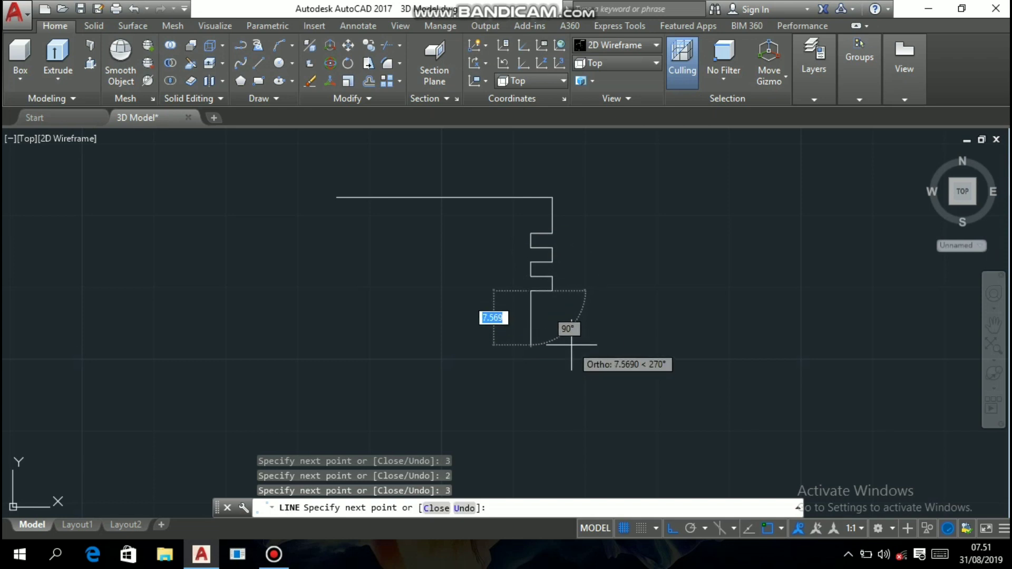
pyautogui.write('2')
pyautogui.press('Return')
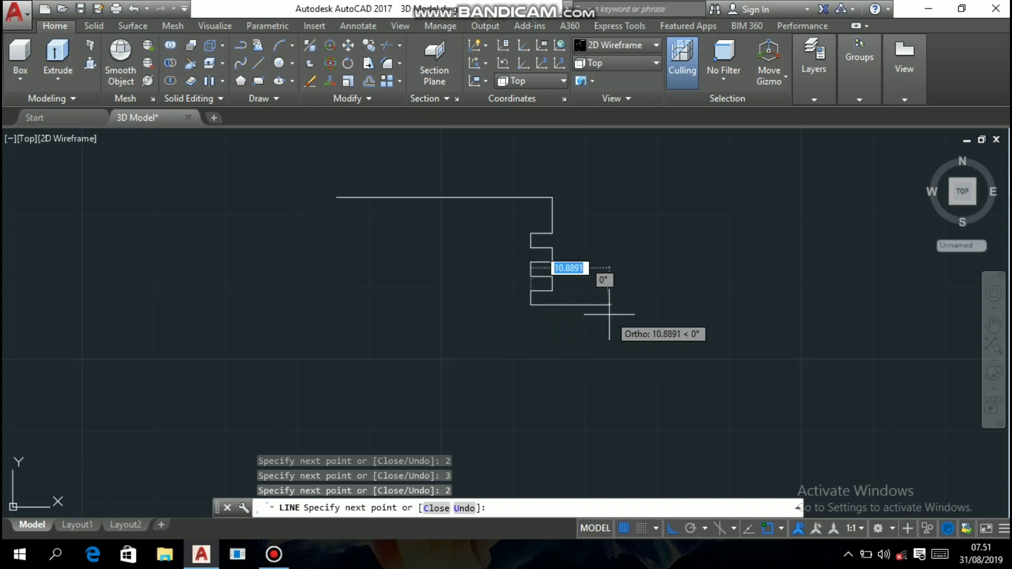
pyautogui.write('3')
pyautogui.press('BackSpace')
pyautogui.press('Return')
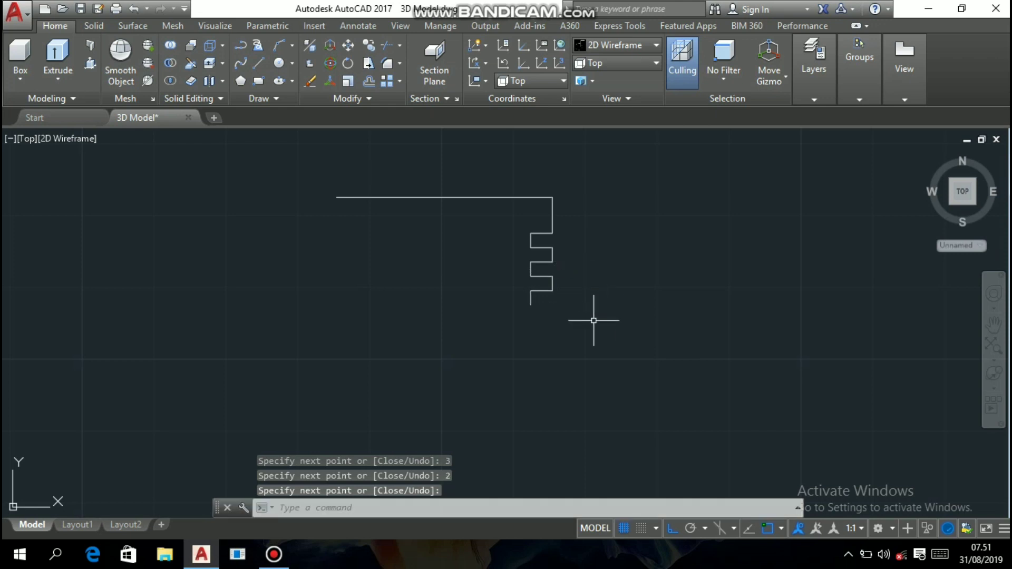
pyautogui.write('L')
pyautogui.press('Return')
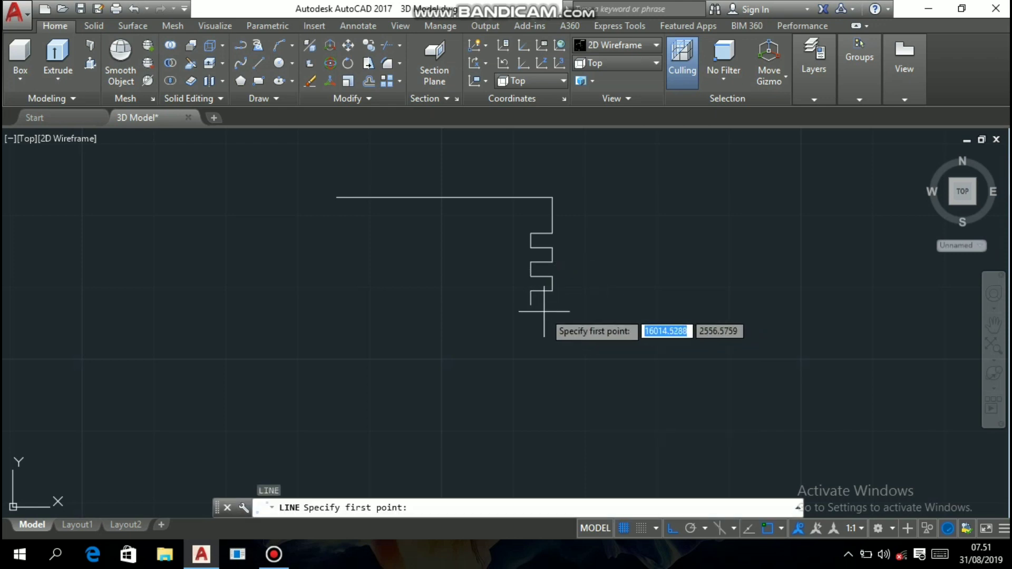
pyautogui.click(530, 304)
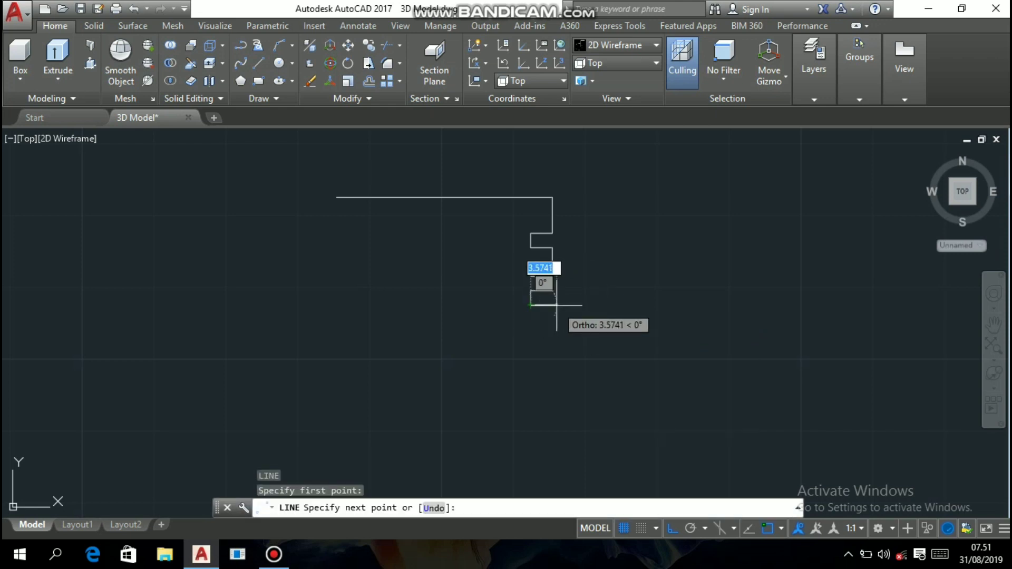
pyautogui.write('3')
pyautogui.press('Return')
# - Draw the narrow leg below the notches with segments 50 units down, 5 left and 25 up
pyautogui.scroll(-2, 548, 300)
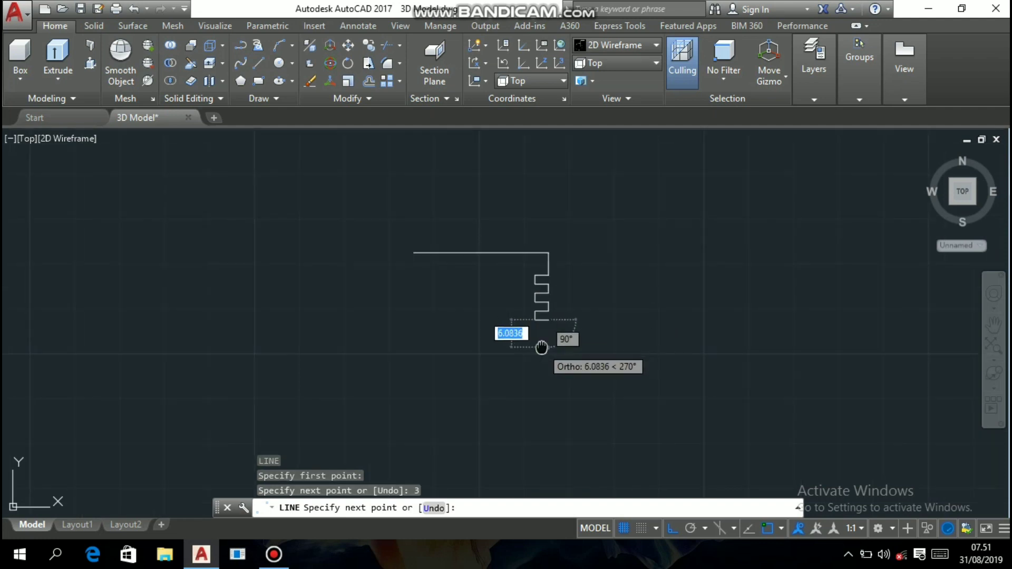
pyautogui.moveTo(542, 302); pyautogui.dragTo(570, 287, button='middle')
pyautogui.scroll(-2, 568, 360)
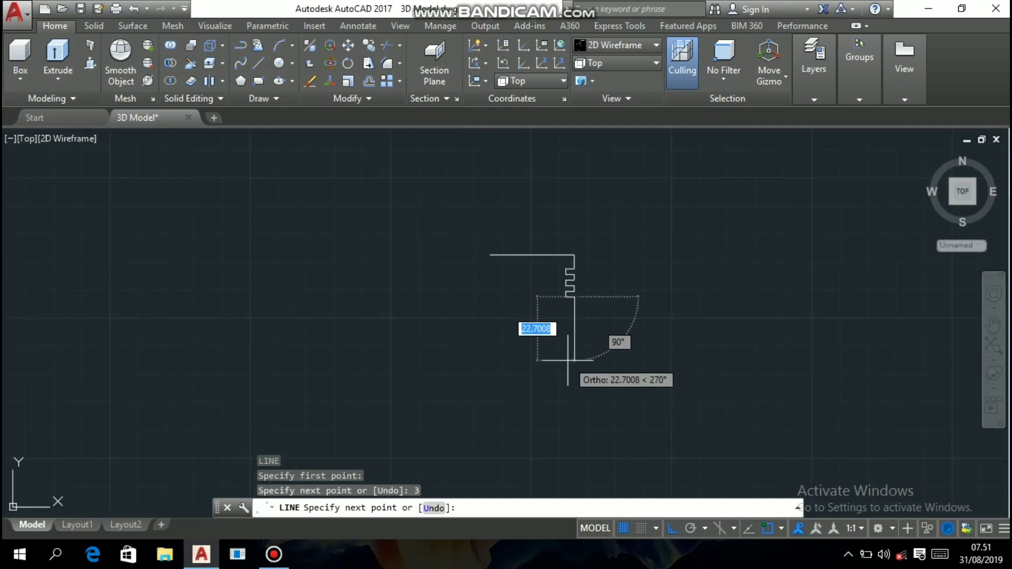
pyautogui.scroll(2, 567, 361)
pyautogui.write('50')
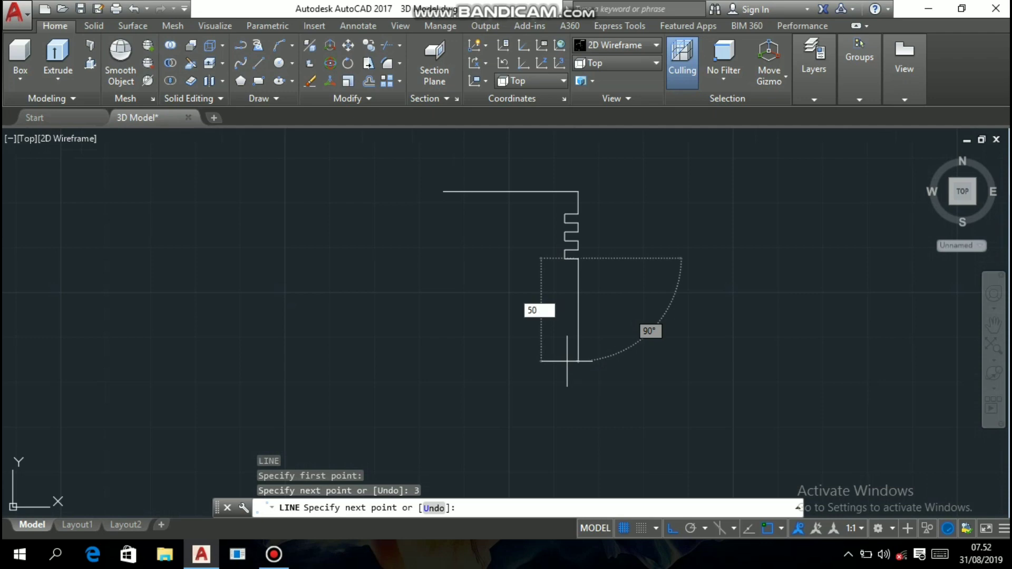
pyautogui.press('Return')
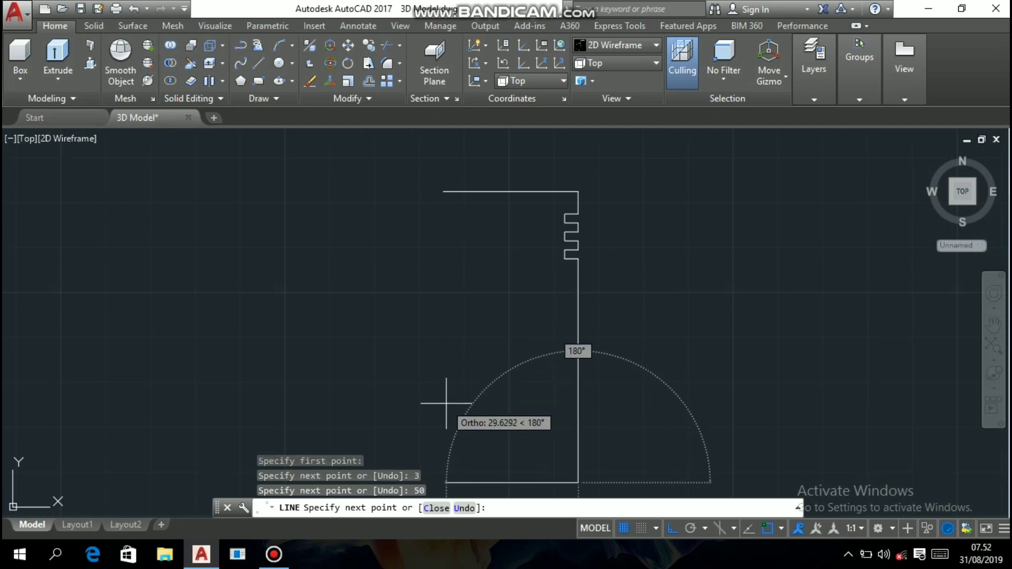
pyautogui.moveTo(452, 407)
pyautogui.mouseDown(button='middle')
pyautogui.moveTo(471, 380)
pyautogui.moveTo(481, 296)
pyautogui.mouseUp(button='middle')
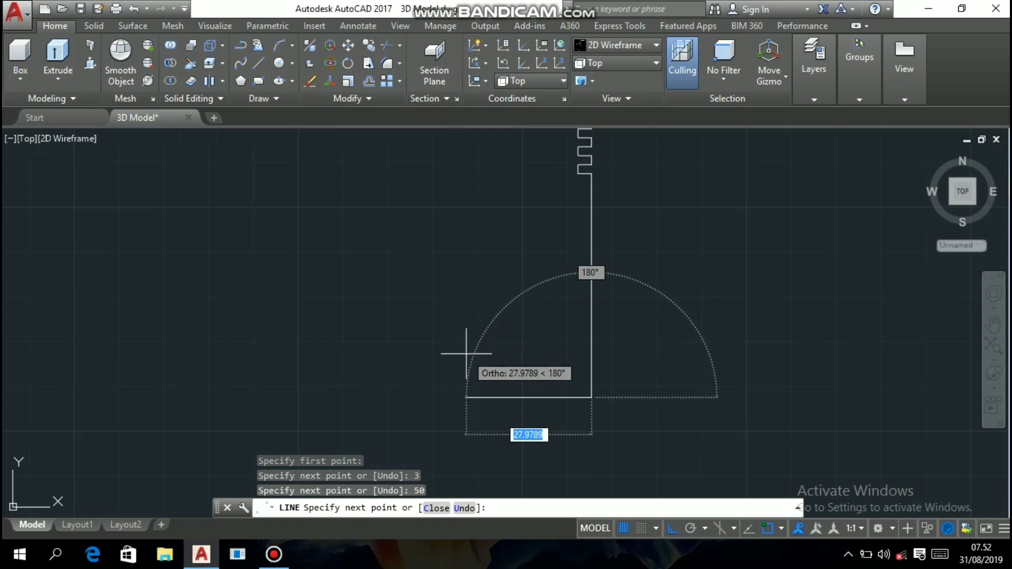
pyautogui.write('5')
pyautogui.press('Return')
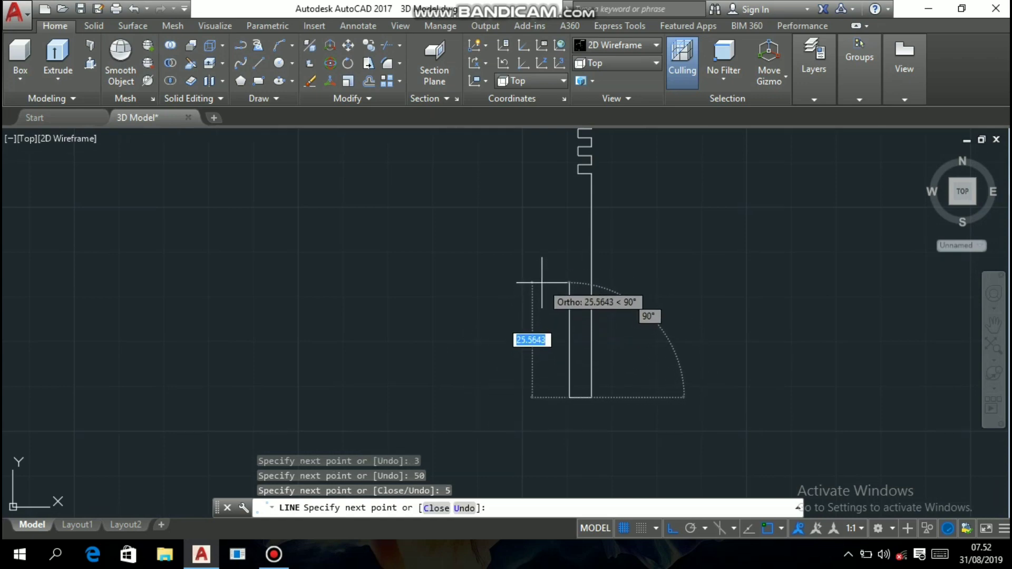
pyautogui.write('25')
pyautogui.press('Return')
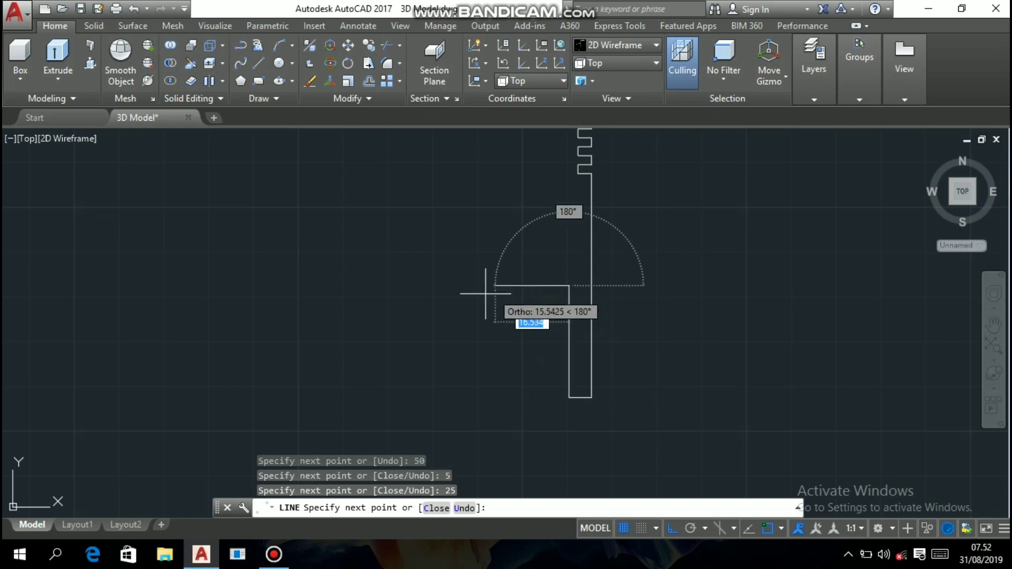
# - Draw the lower edge 25 units left and close the profile up to the top edge's starting point
pyautogui.moveTo(482, 300); pyautogui.dragTo(530, 368, button='middle')
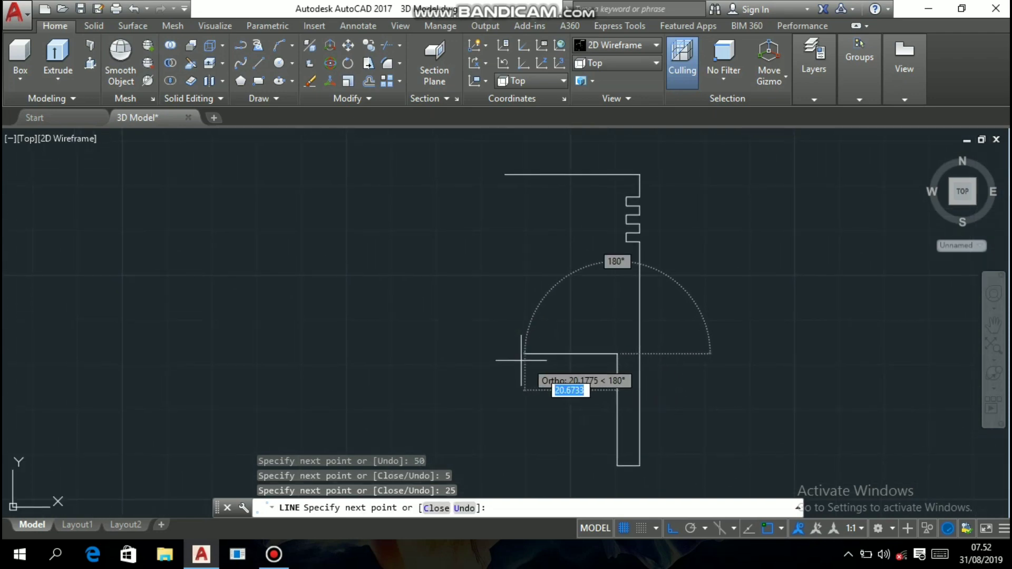
pyautogui.write('2')
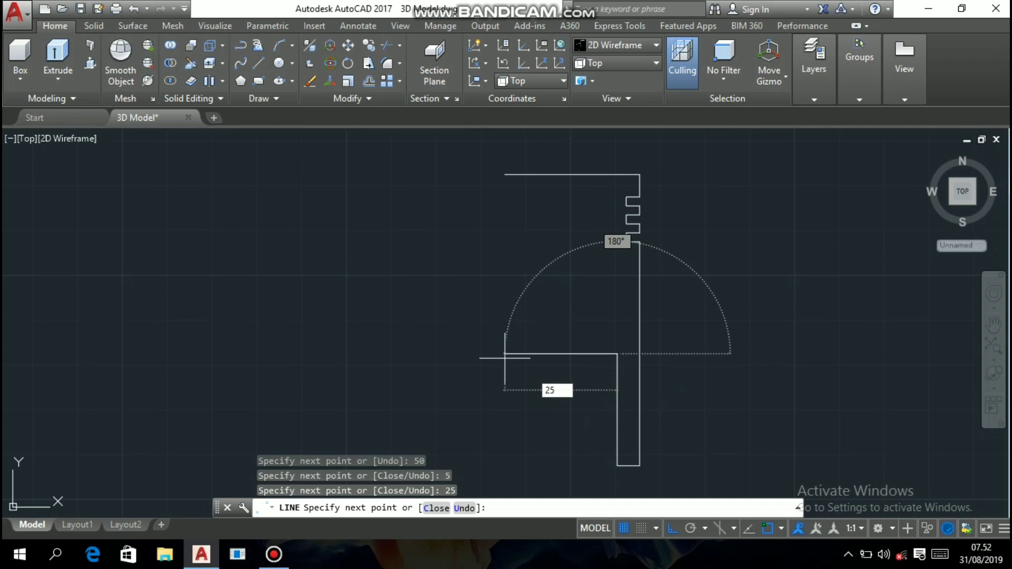
pyautogui.write('5')
pyautogui.press('Return')
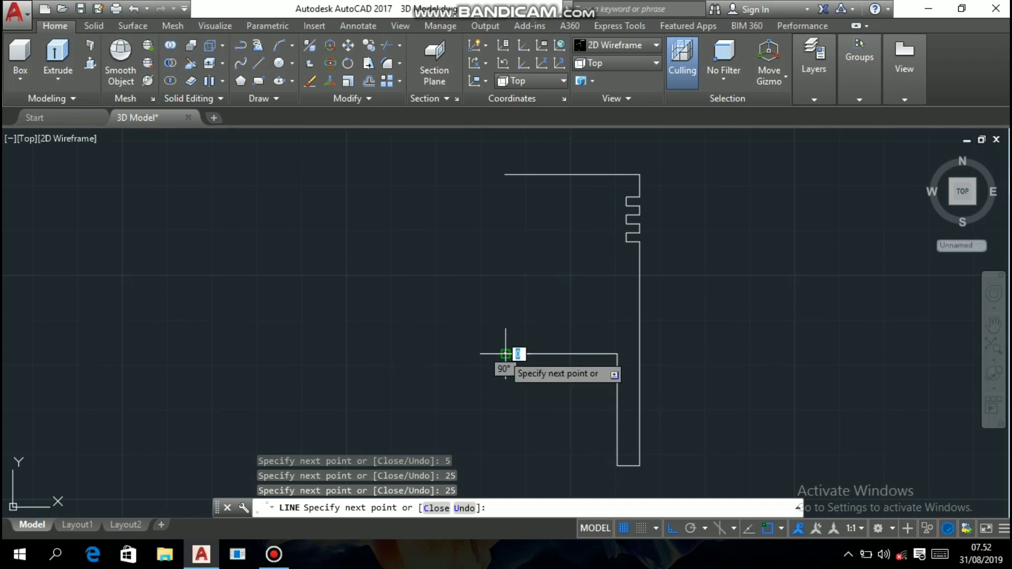
pyautogui.click(506, 173)
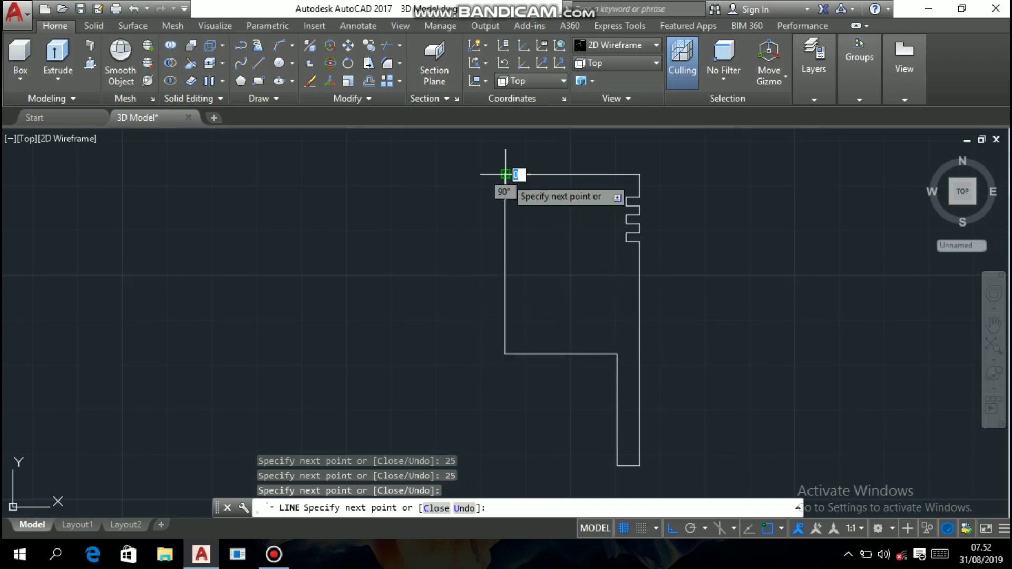
pyautogui.press('Escape')
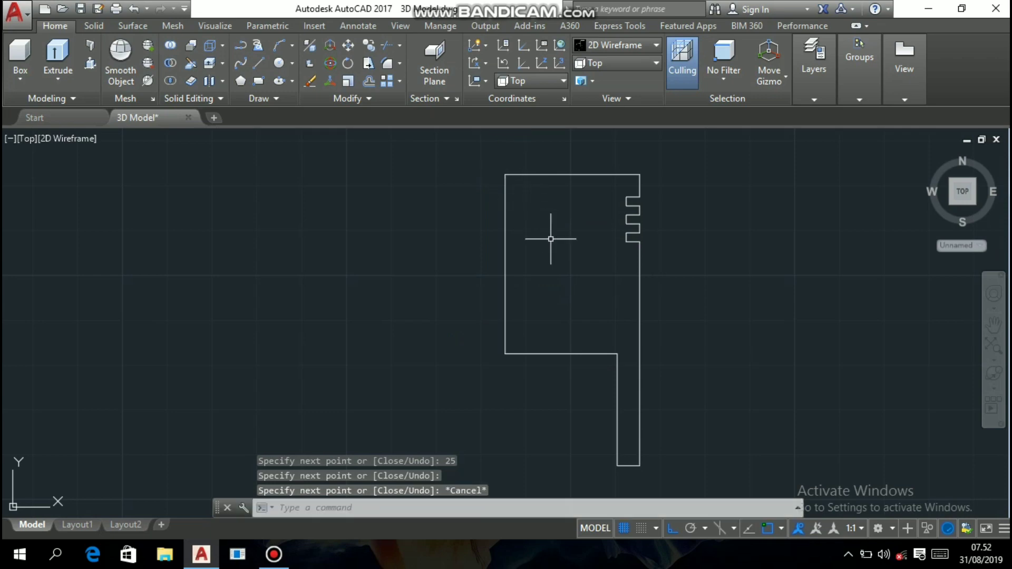
# - Fillet the inner corner between the profile's lower horizontal edge and the narrow leg with radius 4
pyautogui.moveTo(593, 312); pyautogui.dragTo(570, 287, button='middle')
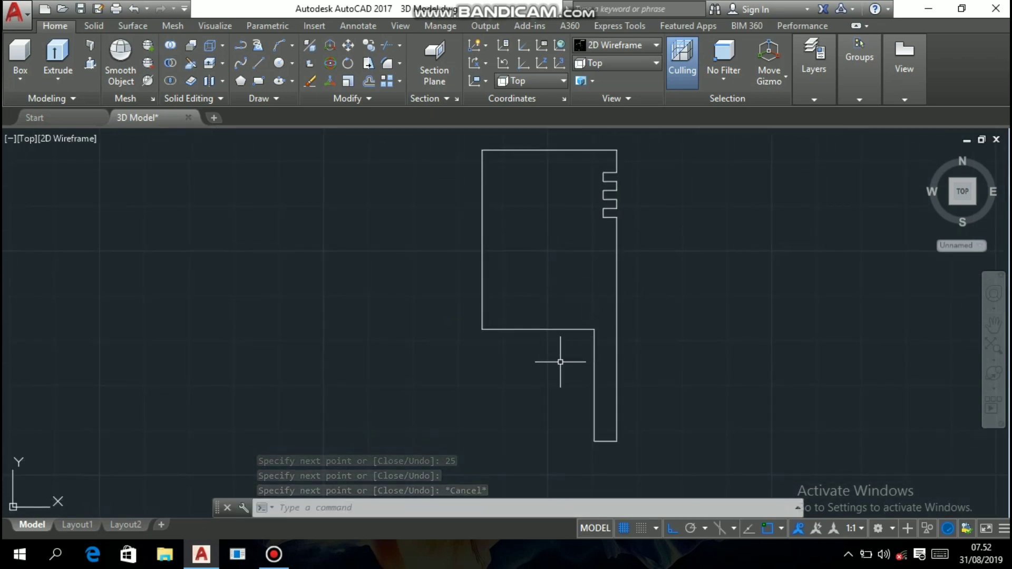
pyautogui.write('FI')
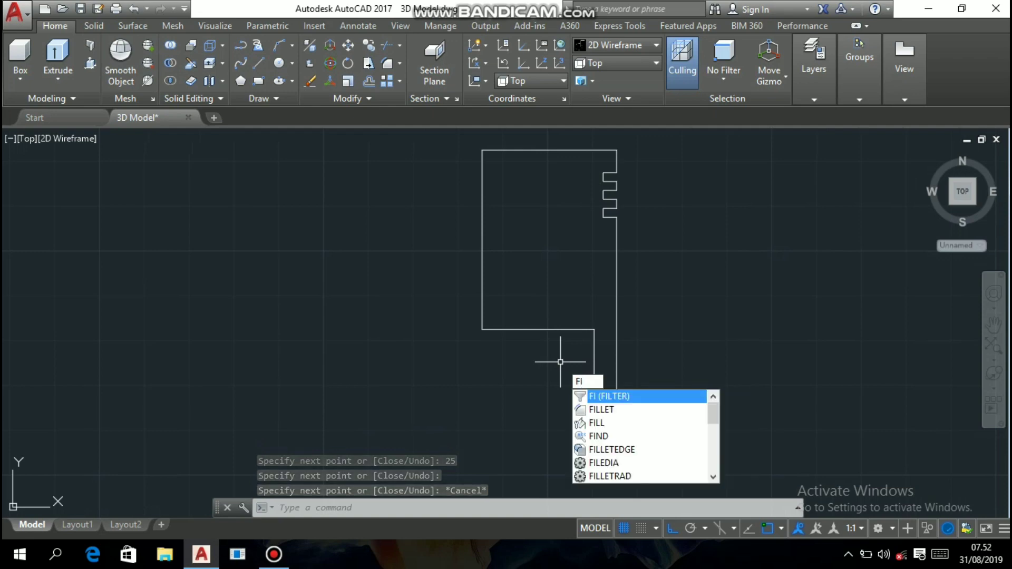
pyautogui.write('LLET')
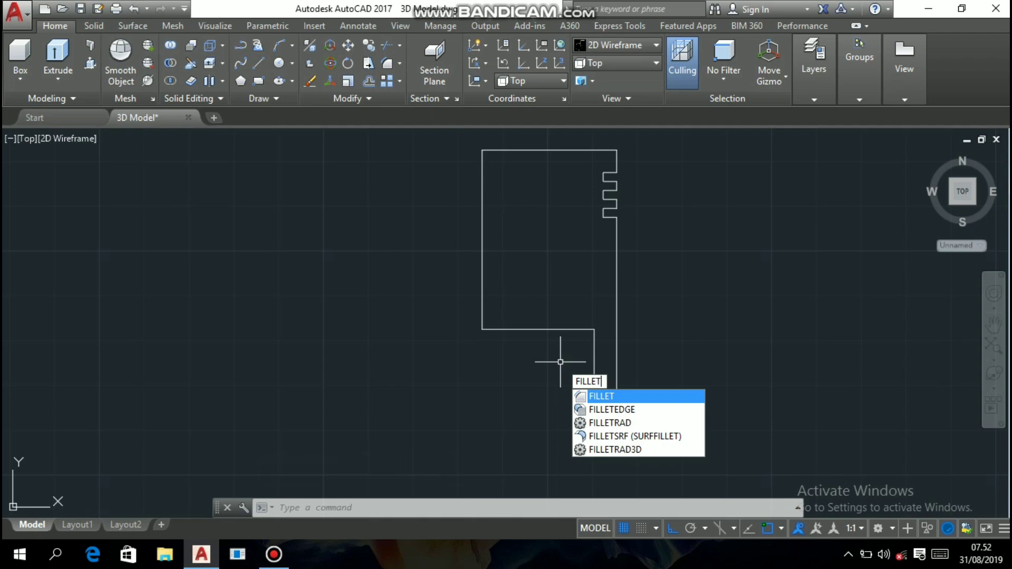
pyautogui.press('Return')
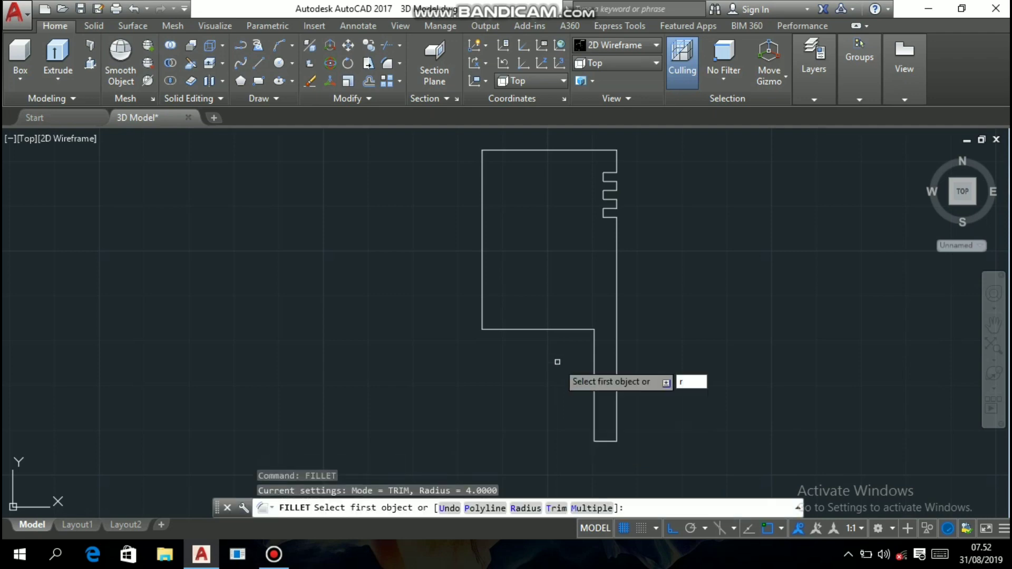
pyautogui.write('r')
pyautogui.press('Return')
pyautogui.write('4')
pyautogui.press('Return')
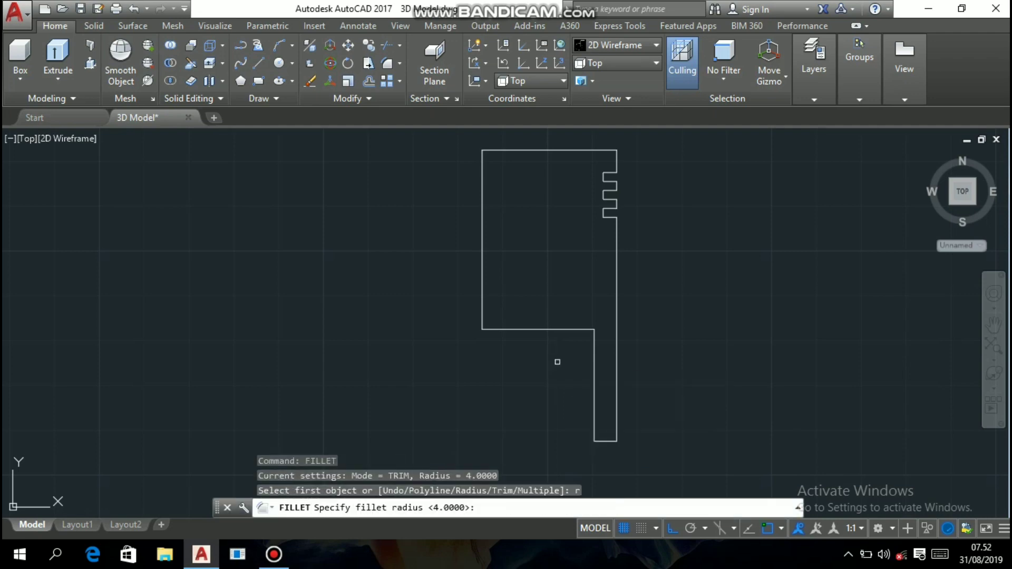
pyautogui.click(571, 329)
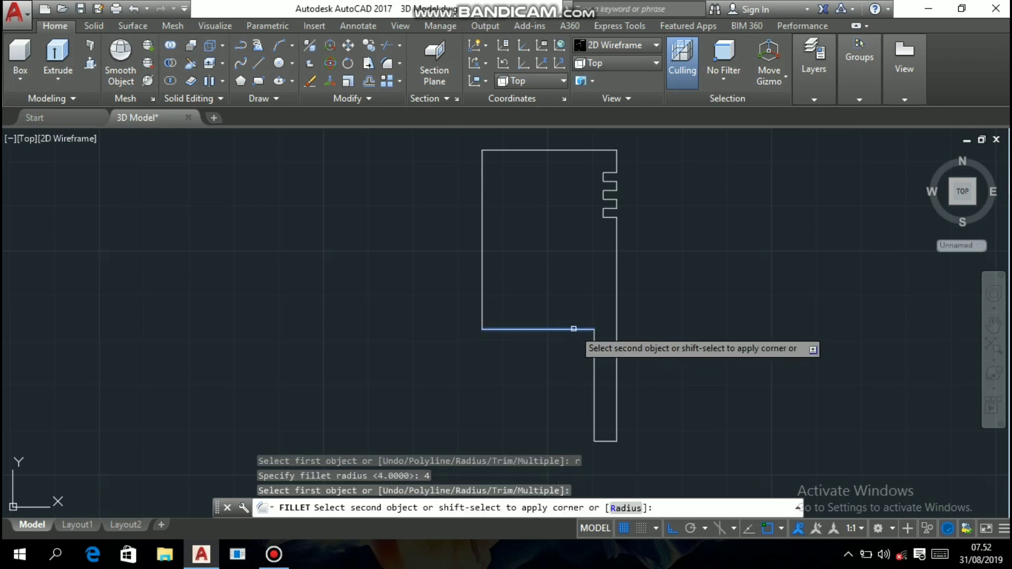
pyautogui.click(593, 343)
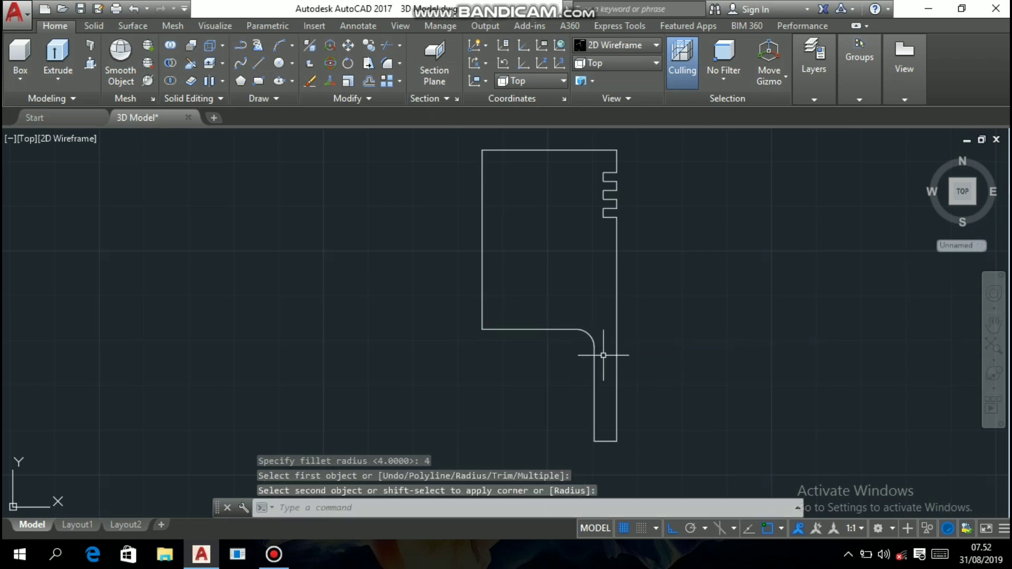
# - Join all segments of the notched profile, including the fillet arc, into a single polyline
pyautogui.click(651, 445)
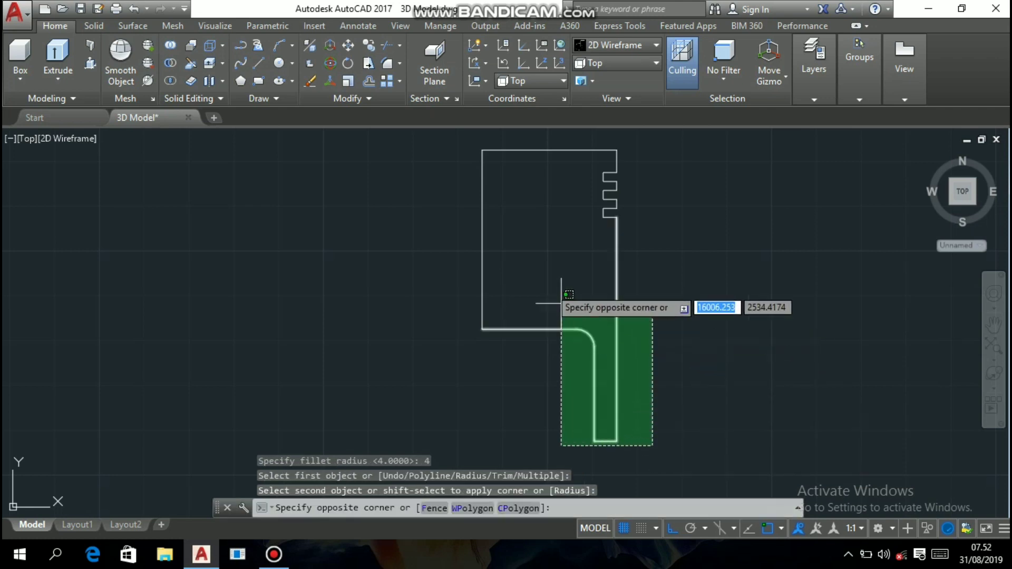
pyautogui.click(469, 144)
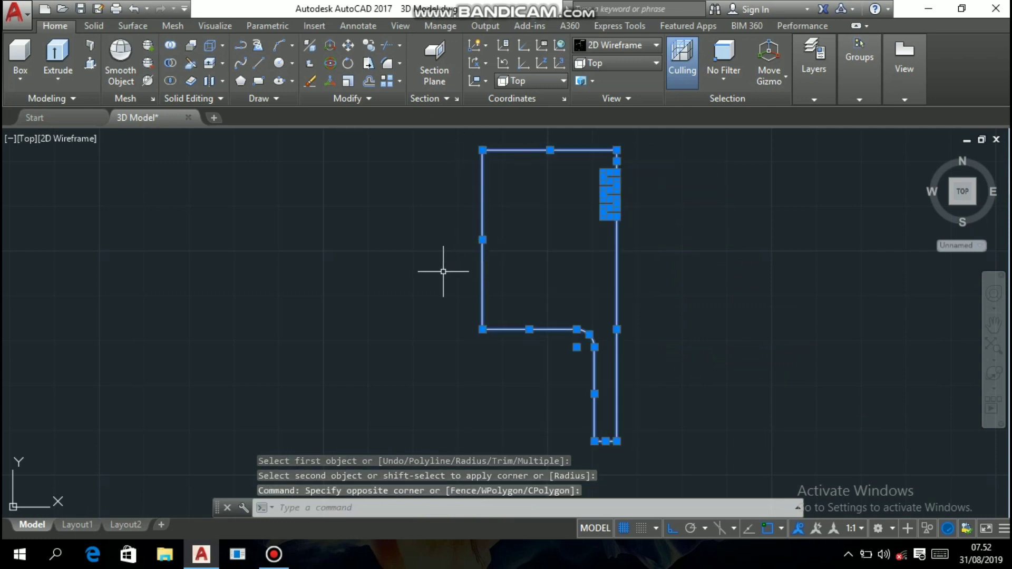
pyautogui.write('joi')
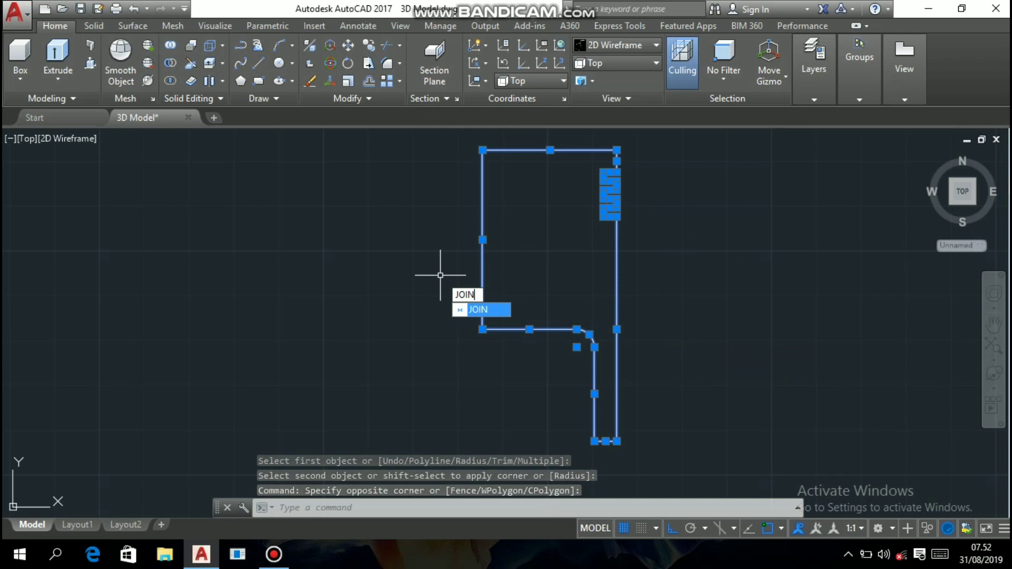
pyautogui.press('Return')
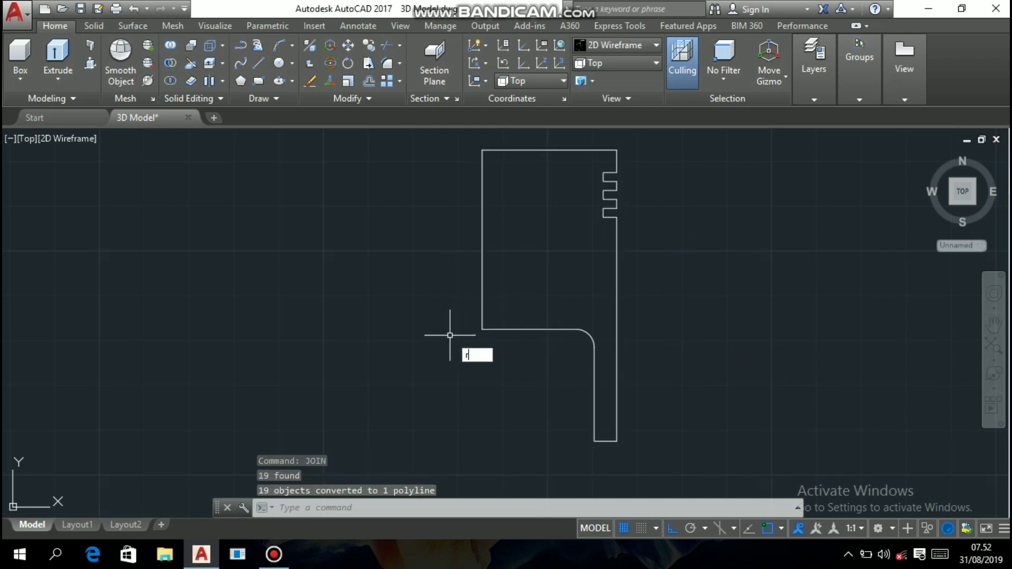
# - Revolve the joined profile 360 degrees about its long left vertical edge, from upper to lower endpoint
pyautogui.write('rev')
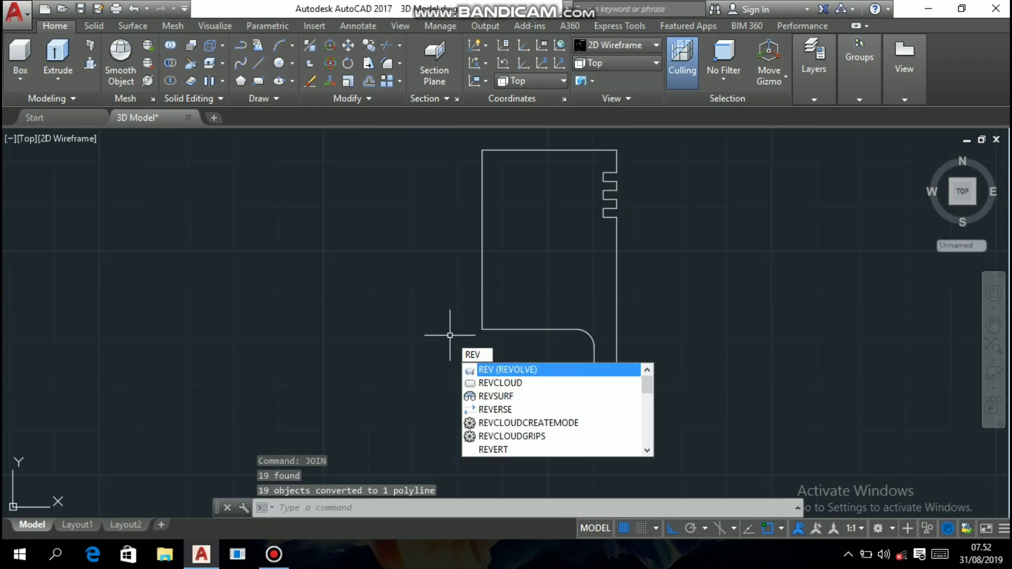
pyautogui.press('Return')
pyautogui.click(508, 329)
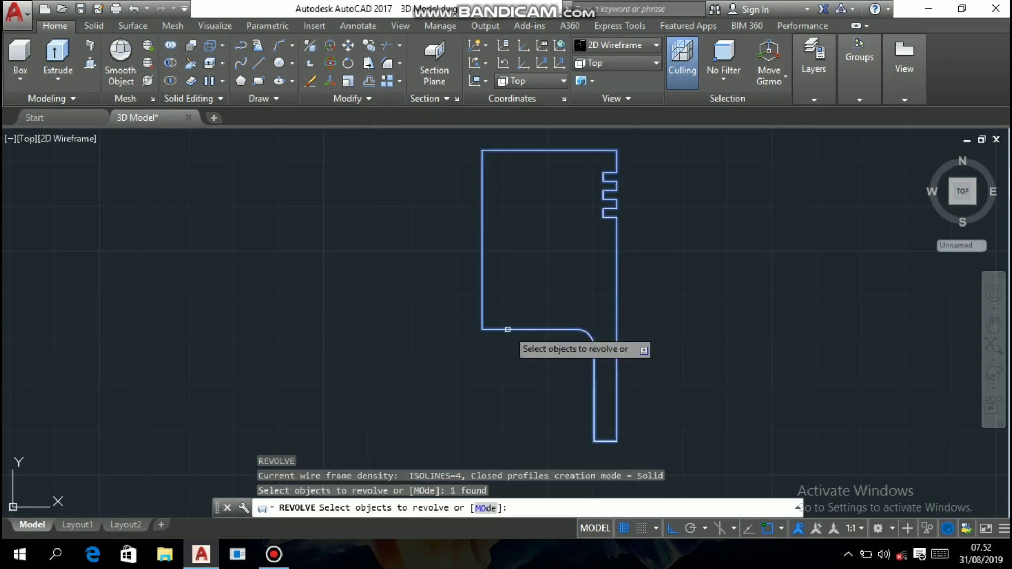
pyautogui.press('Return')
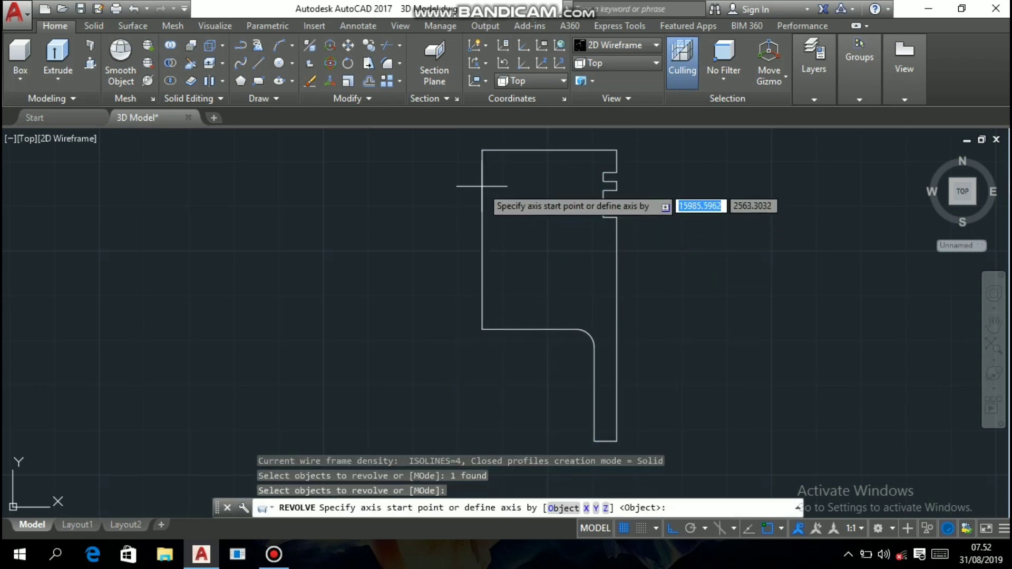
pyautogui.click(482, 151)
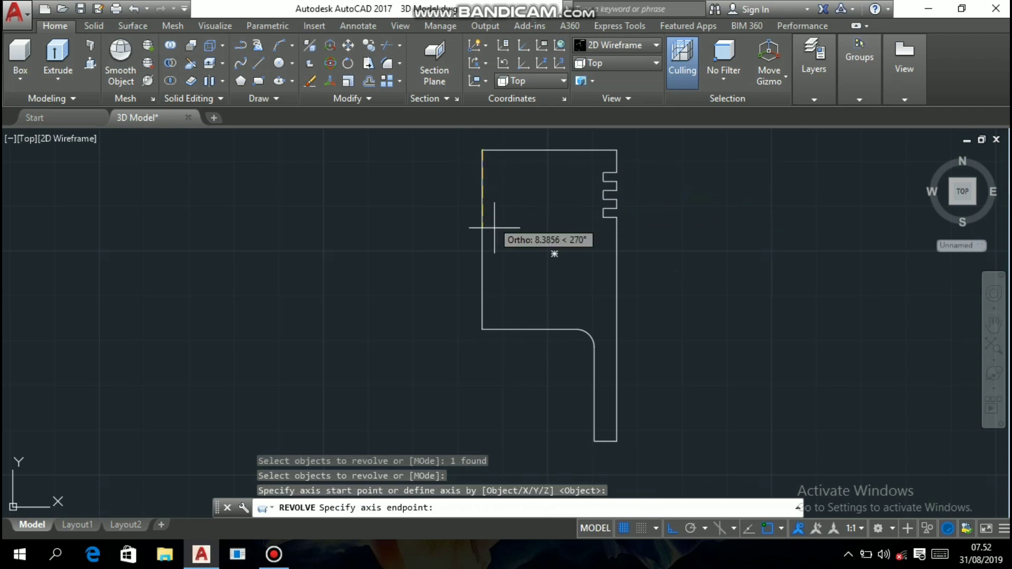
pyautogui.click(482, 329)
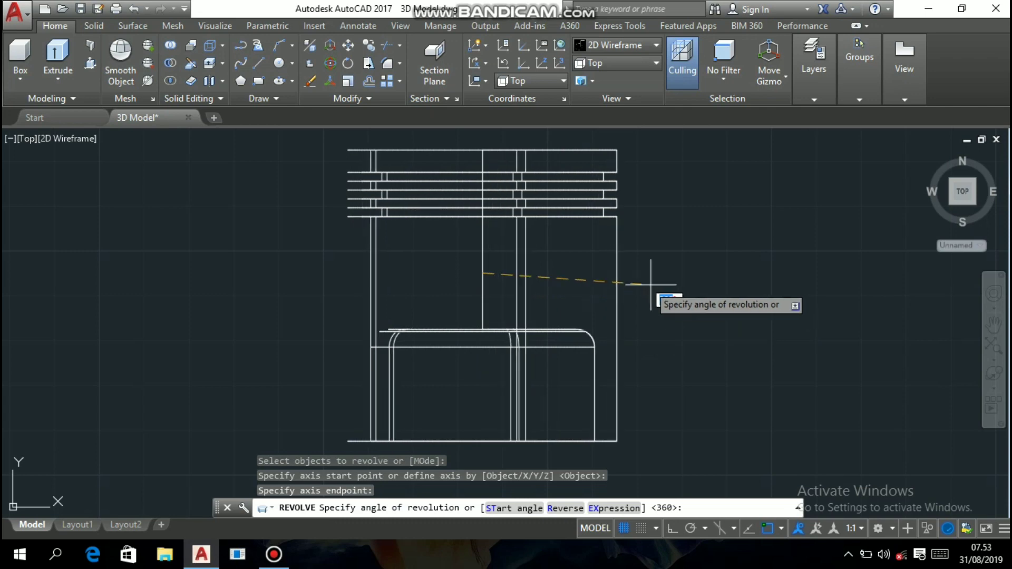
pyautogui.write('360')
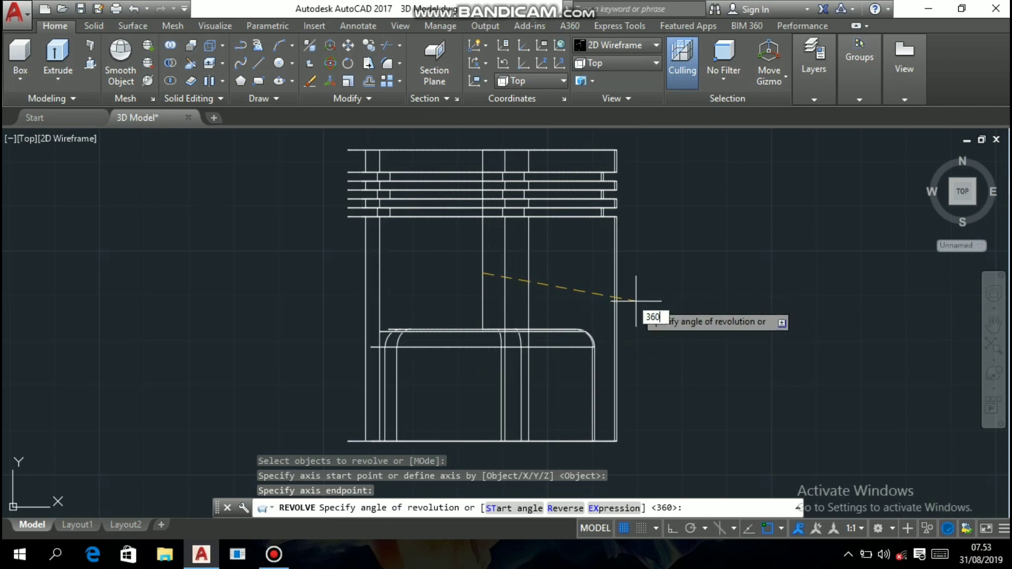
pyautogui.press('Return')
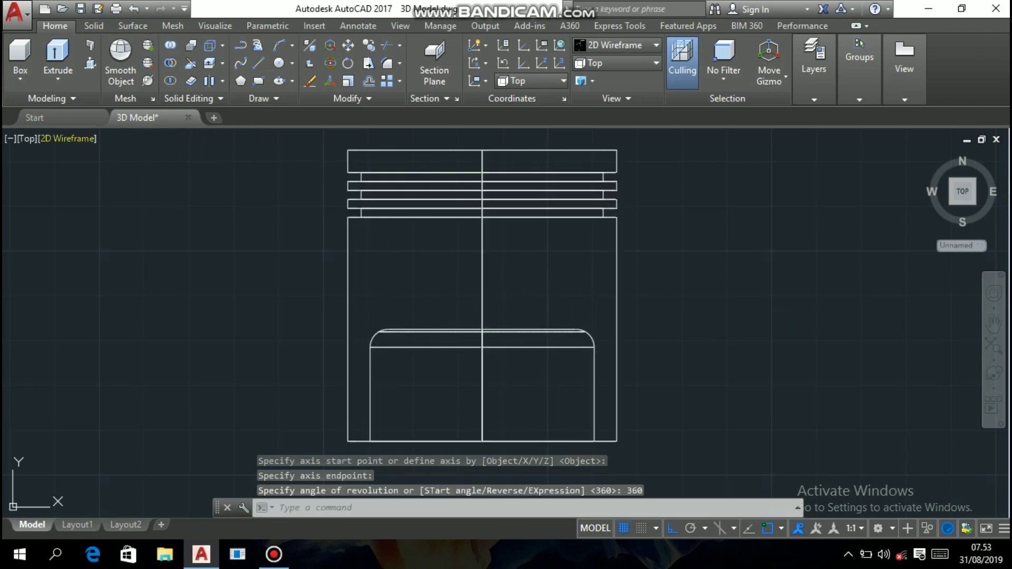
# - Display the revolved solid in the Realistic visual style and orbit it slightly to inspect its shape
pyautogui.click(68, 138)
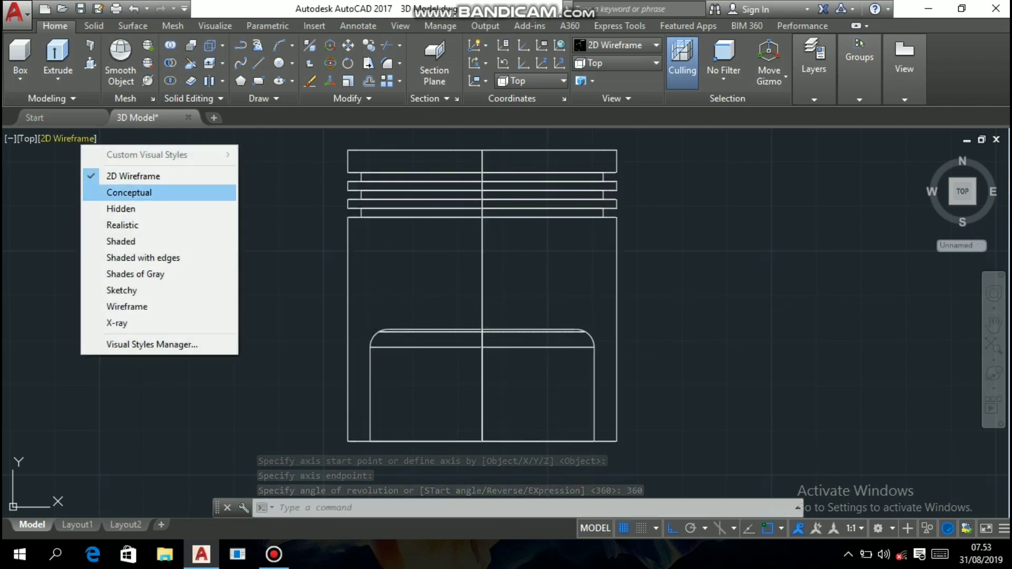
pyautogui.click(115, 224)
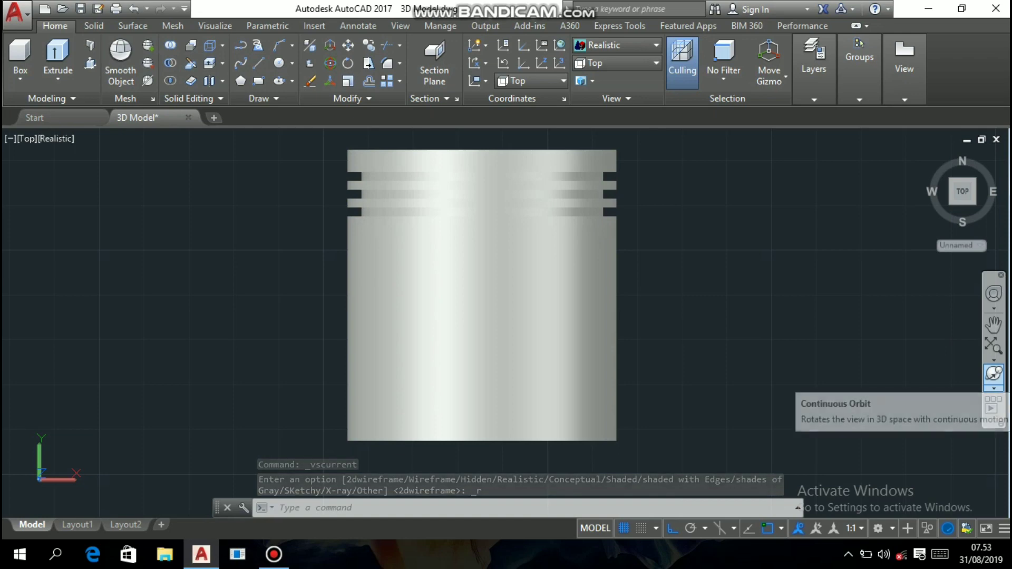
pyautogui.click(994, 373)
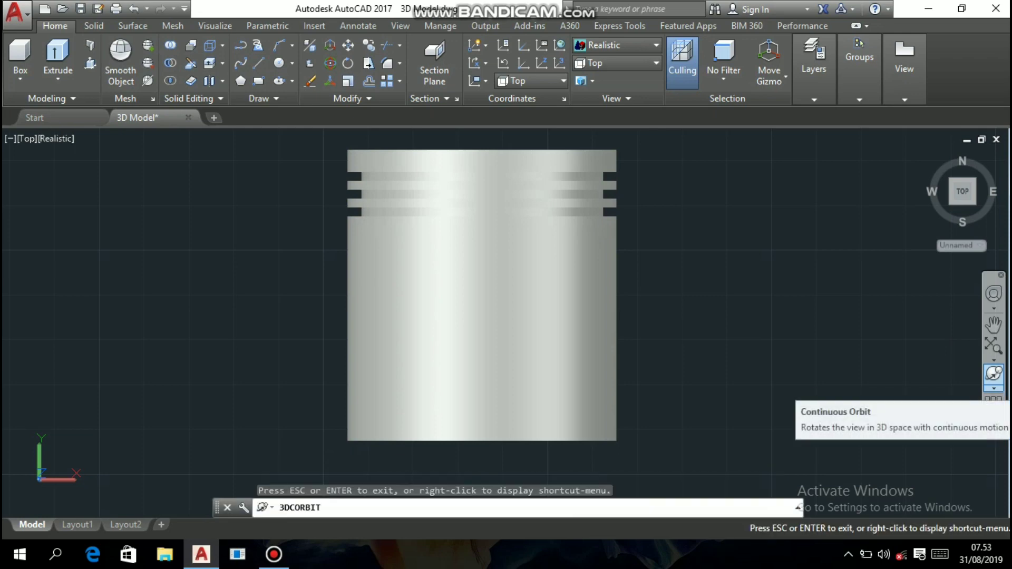
pyautogui.click(993, 389)
pyautogui.click(915, 401)
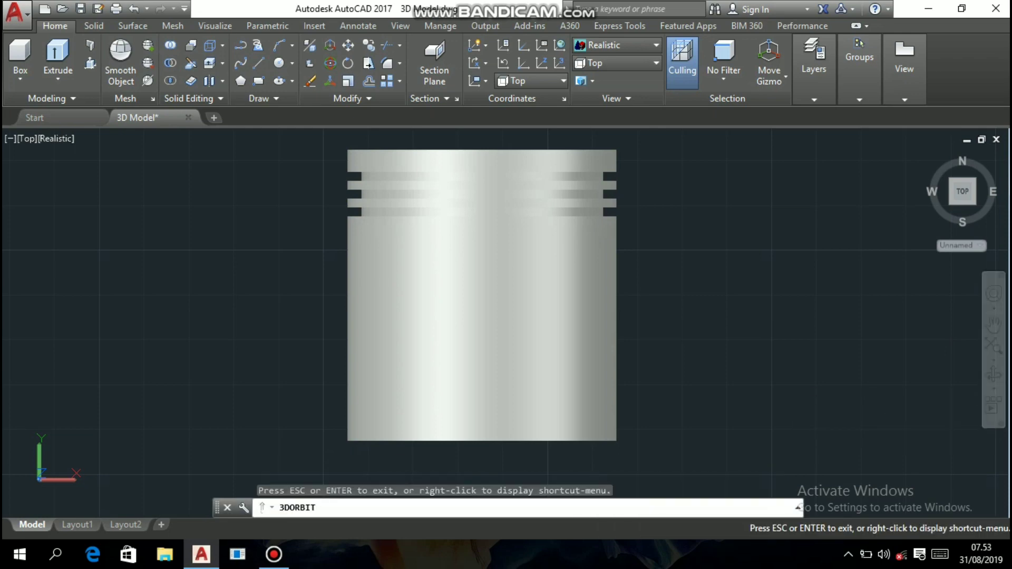
pyautogui.moveTo(517, 274); pyautogui.dragTo(473, 306)
pyautogui.rightClick(656, 298)
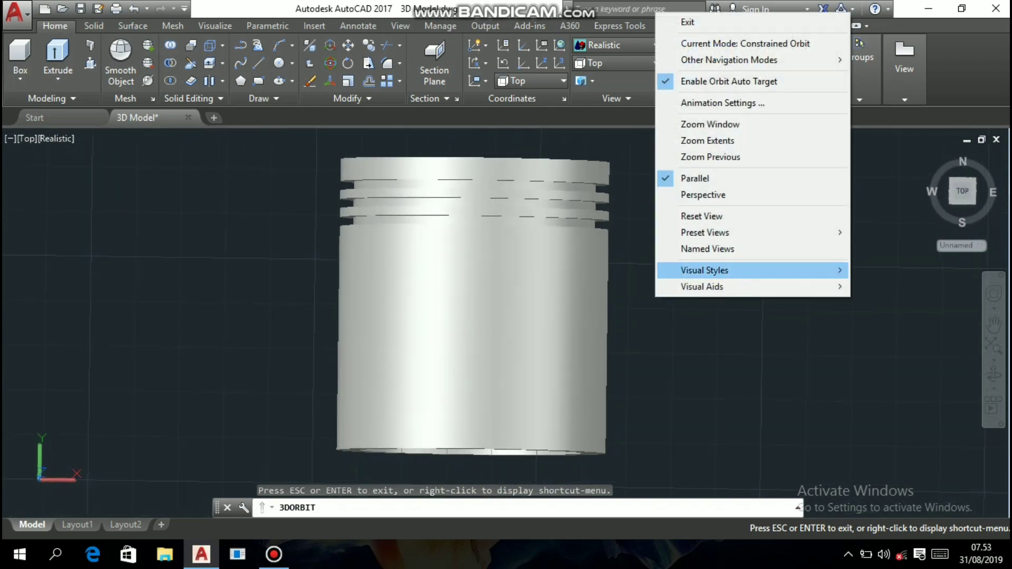
pyautogui.click(688, 22)
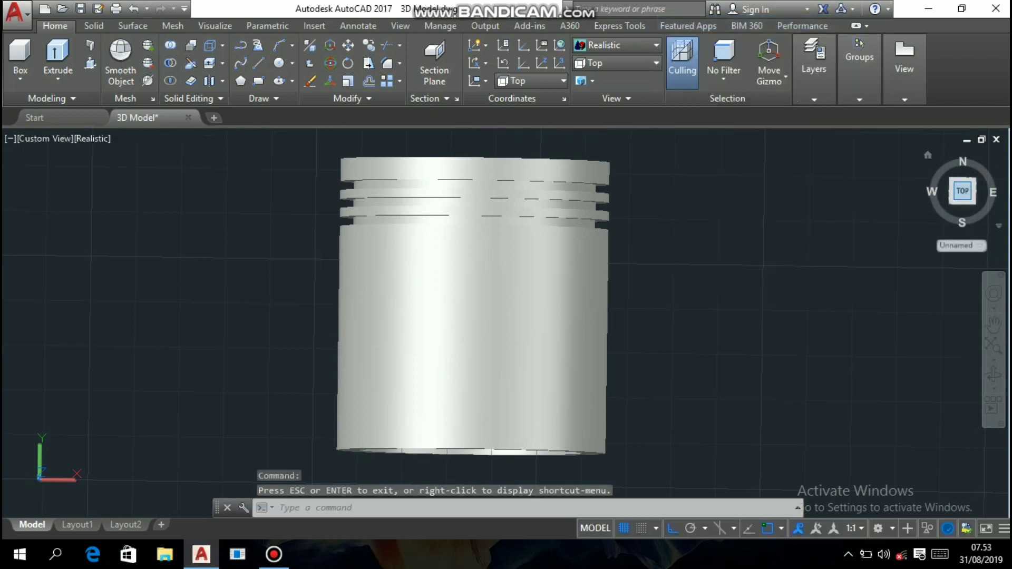
# - Return to the top view and draw a 30 by 15 rectangle in the empty space right of the revolved solid
pyautogui.press('Escape')
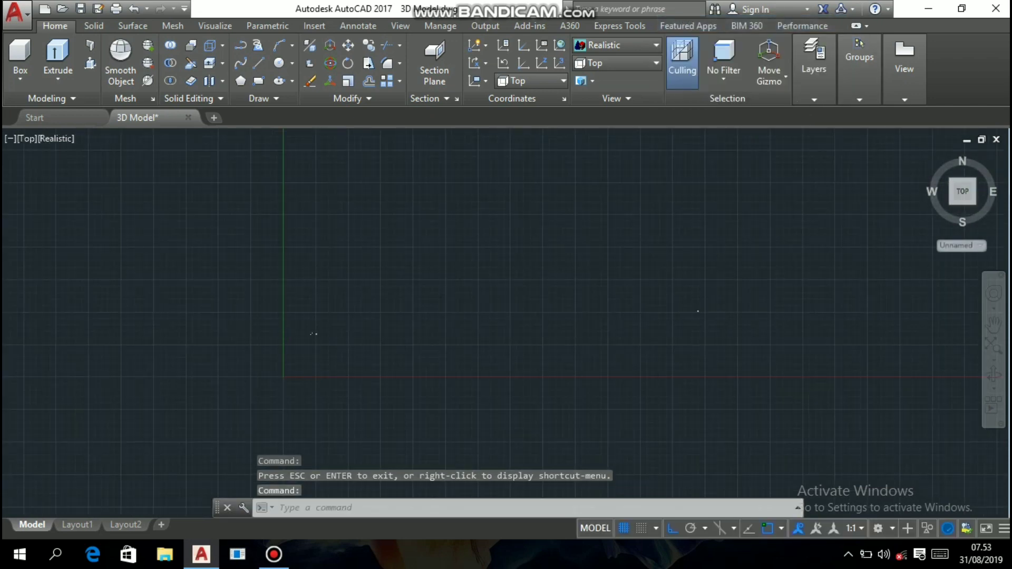
pyautogui.scroll(-3, 709, 242)
pyautogui.scroll(10, 722, 249)
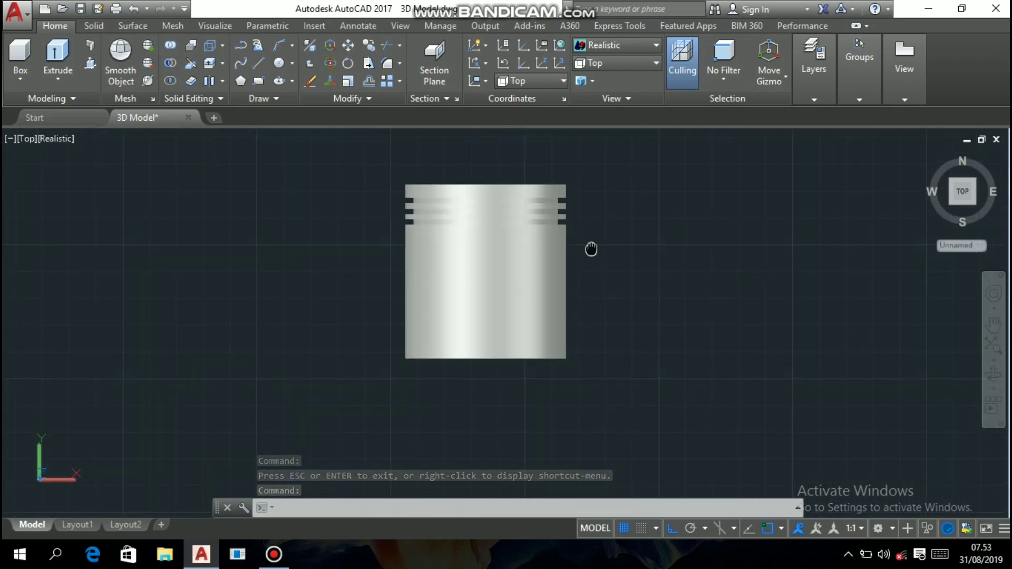
pyautogui.moveTo(591, 249); pyautogui.dragTo(564, 289, button='middle')
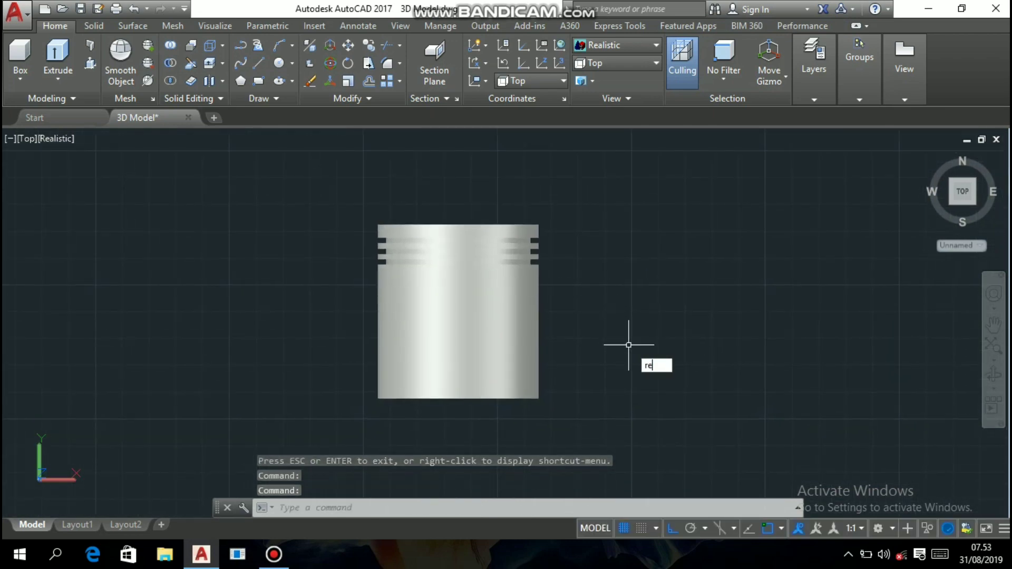
pyautogui.write('c')
pyautogui.press('Return')
pyautogui.click(652, 334)
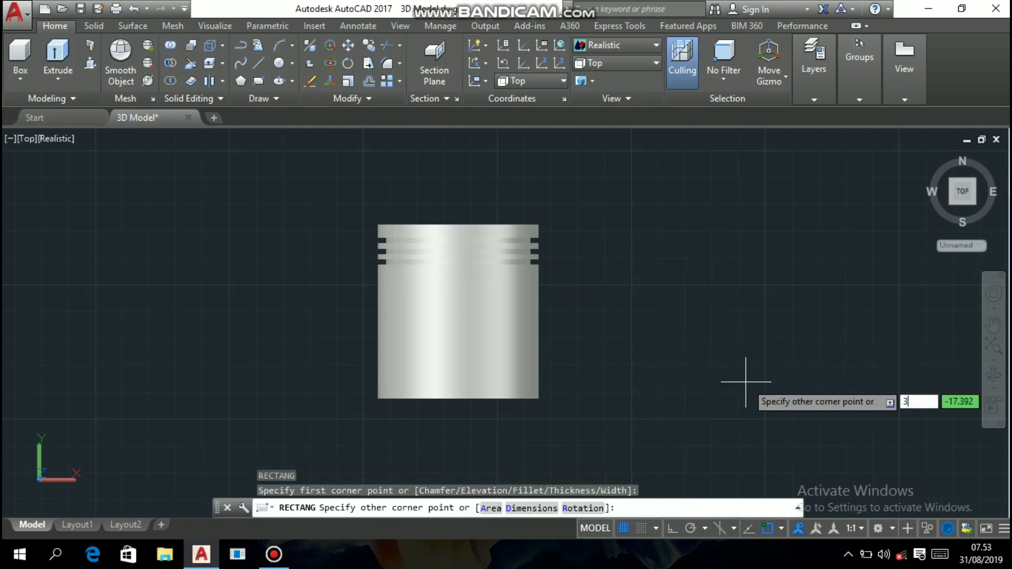
pyautogui.write('30')
pyautogui.press('Tab')
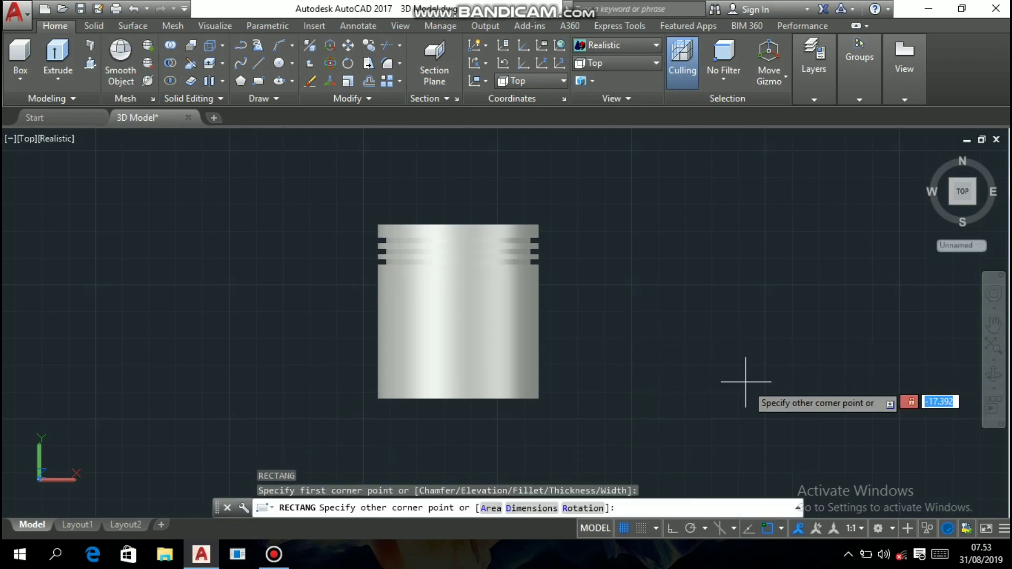
pyautogui.write('15')
pyautogui.press('Return')
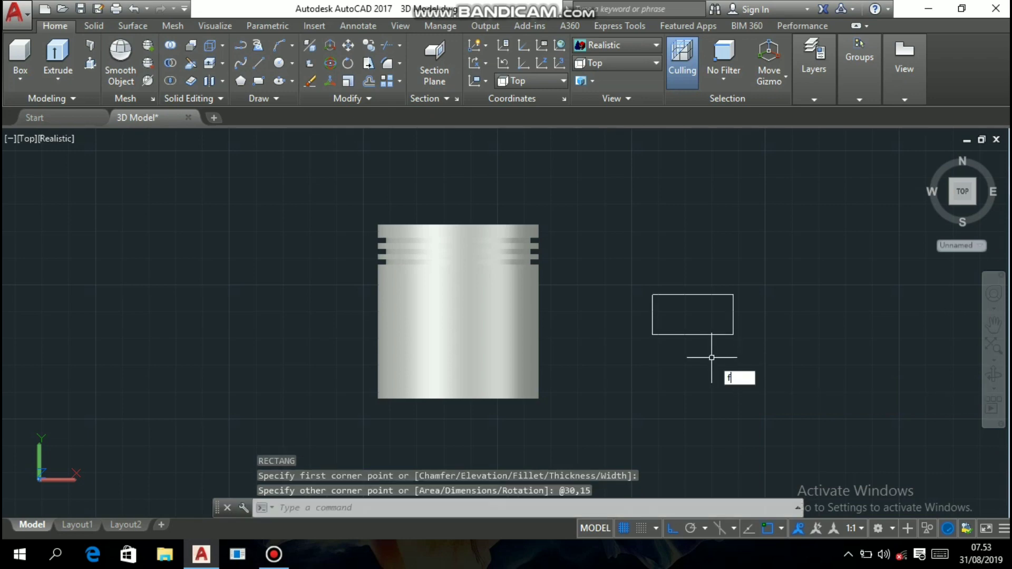
# - Fillet the upper-left corner of the rectangle with radius 4
pyautogui.scroll(2, 711, 357)
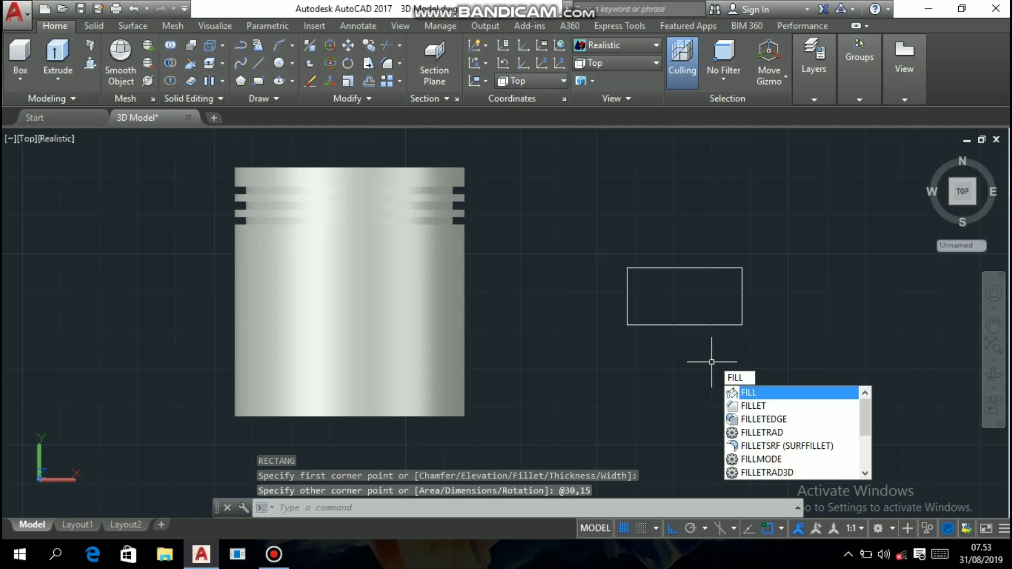
pyautogui.write('fillet')
pyautogui.press('Return')
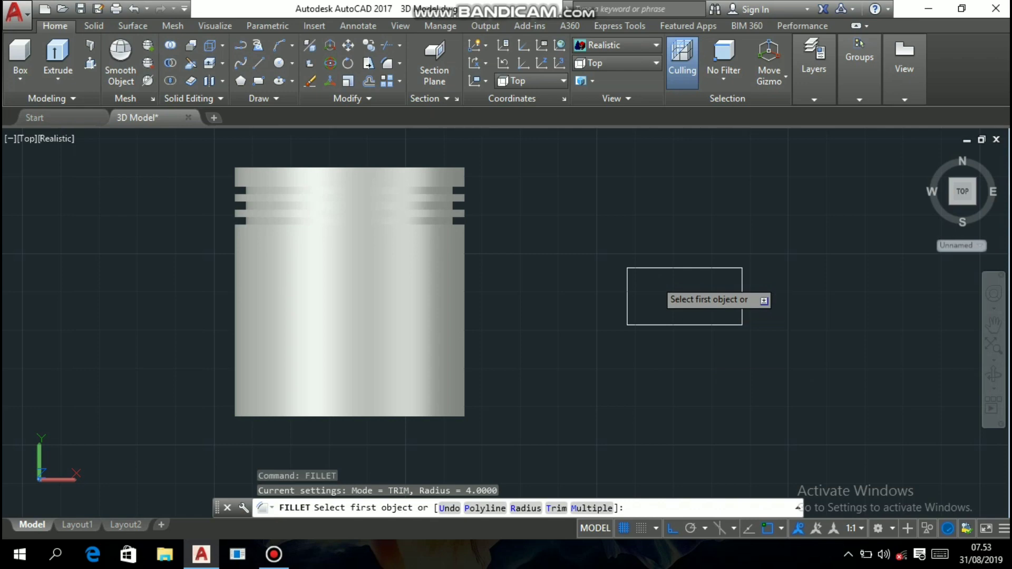
pyautogui.write('r')
pyautogui.press('Return')
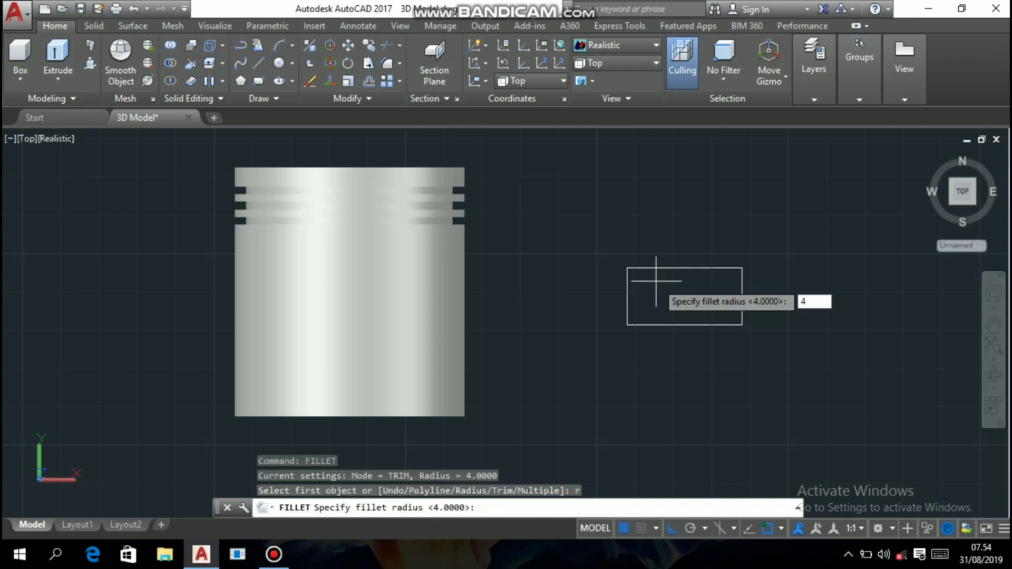
pyautogui.press('Return')
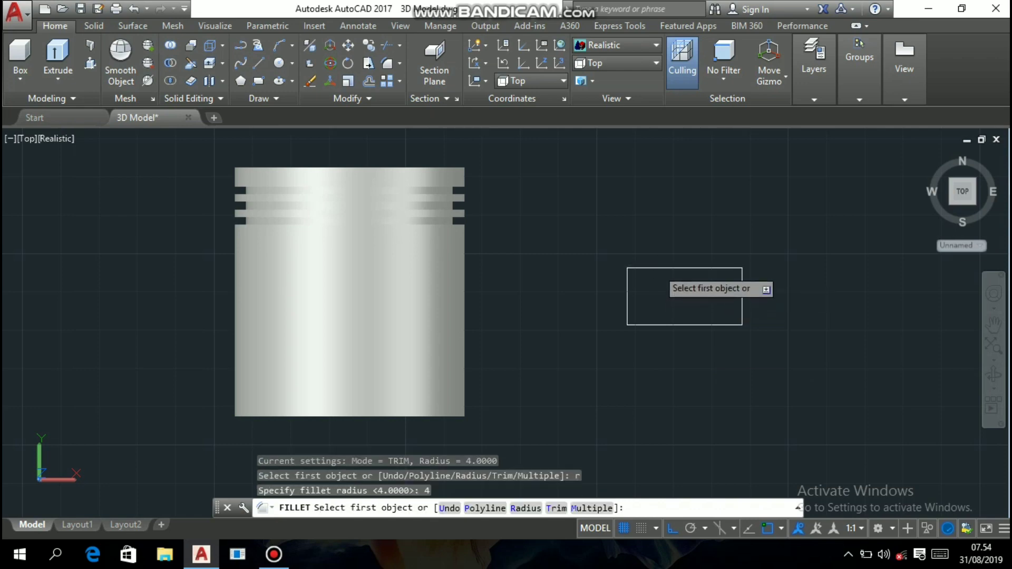
pyautogui.click(657, 269)
pyautogui.click(627, 298)
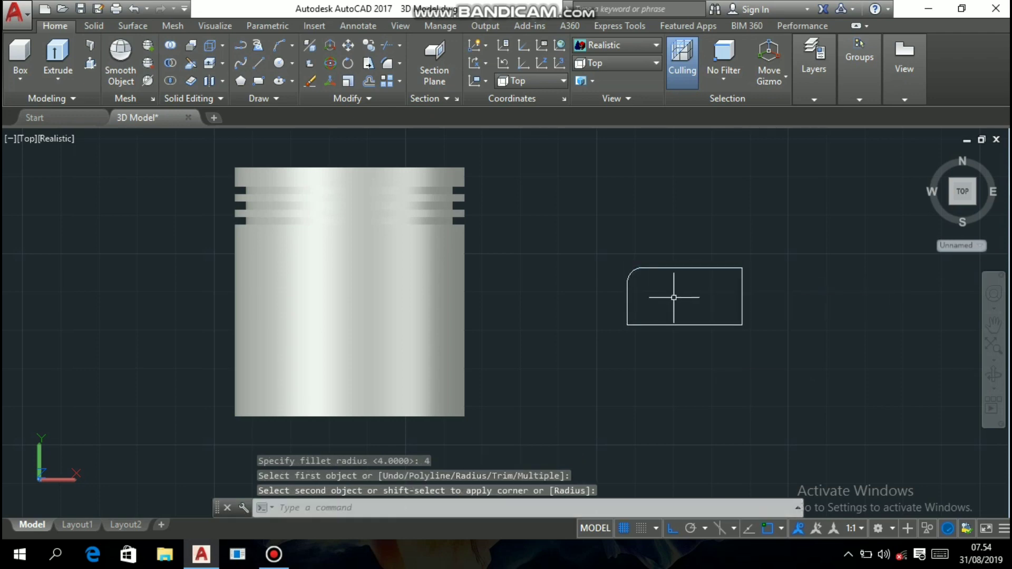
# - Fillet the upper-right corner of the small rectangle with the same radius of 4
pyautogui.press('Return')
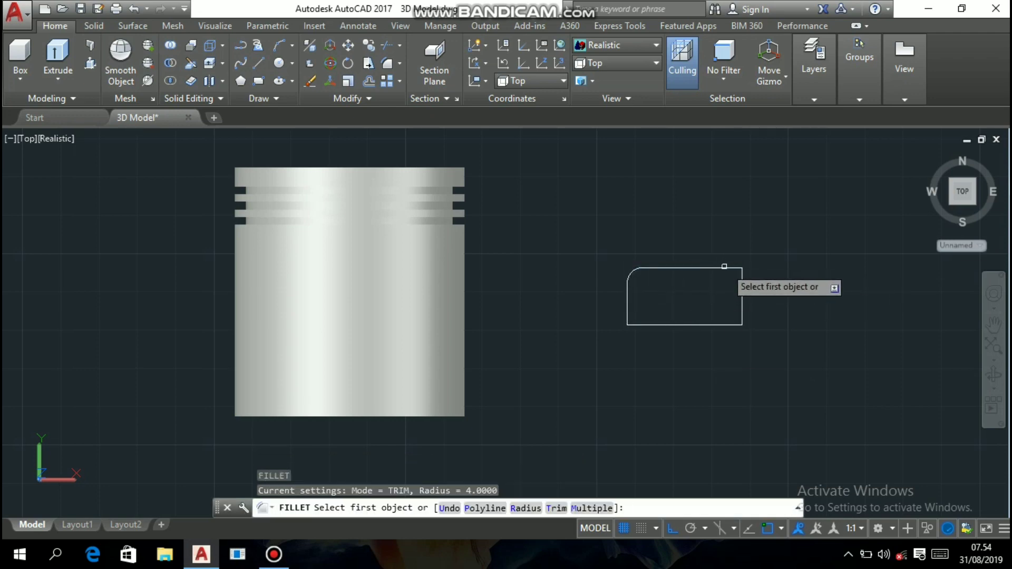
pyautogui.click(728, 270)
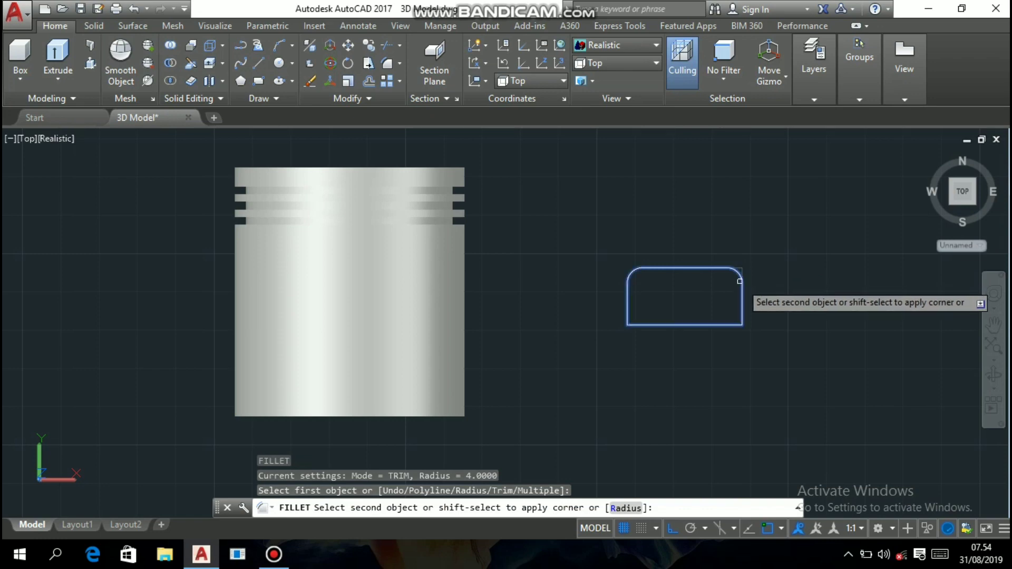
pyautogui.click(742, 283)
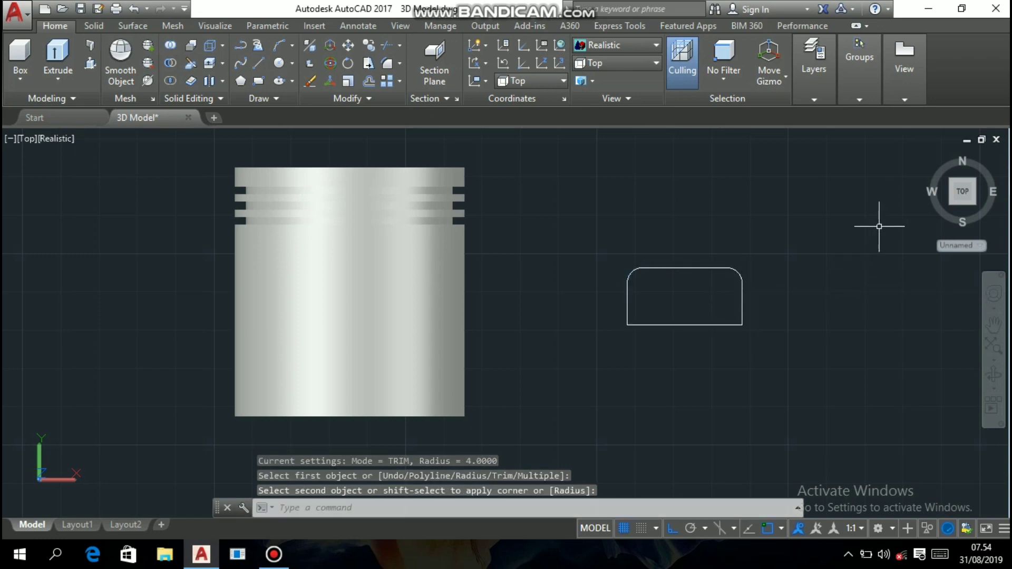
# - Extrude the rounded rectangle beside the piston to a height of 70, working from a tilted top-front view
pyautogui.click(963, 202)
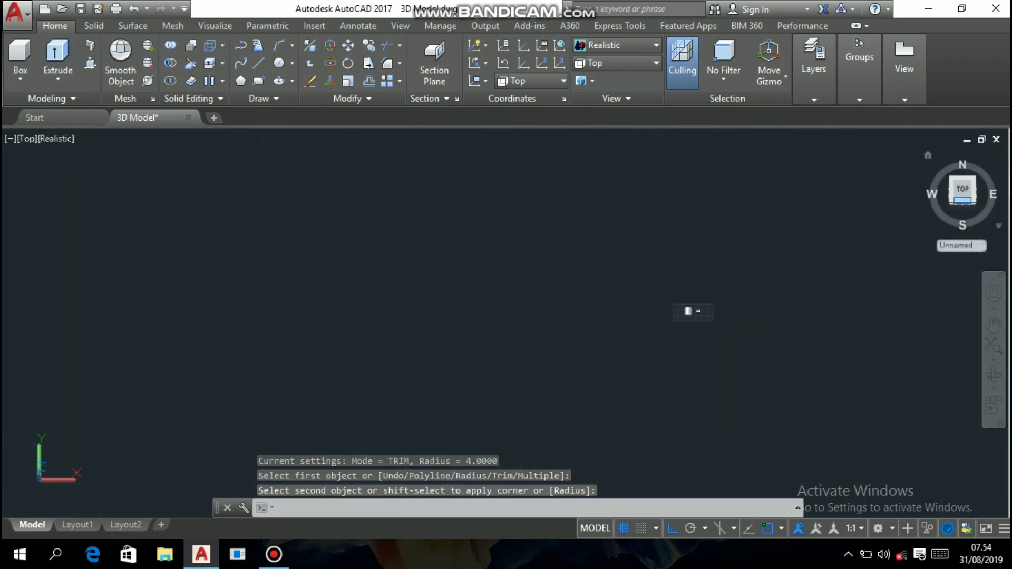
pyautogui.scroll(8, 698, 315)
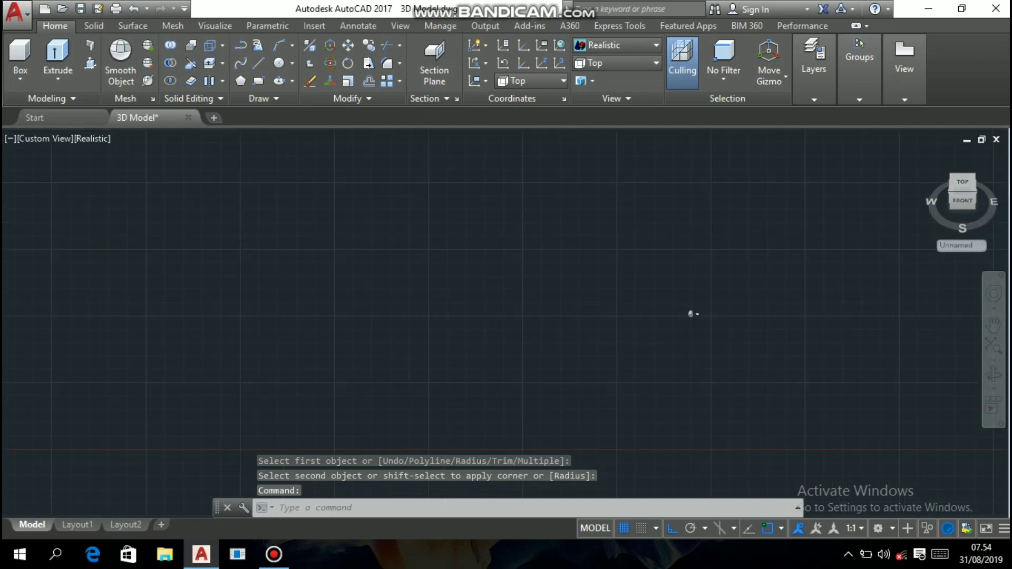
pyautogui.scroll(5, 675, 319)
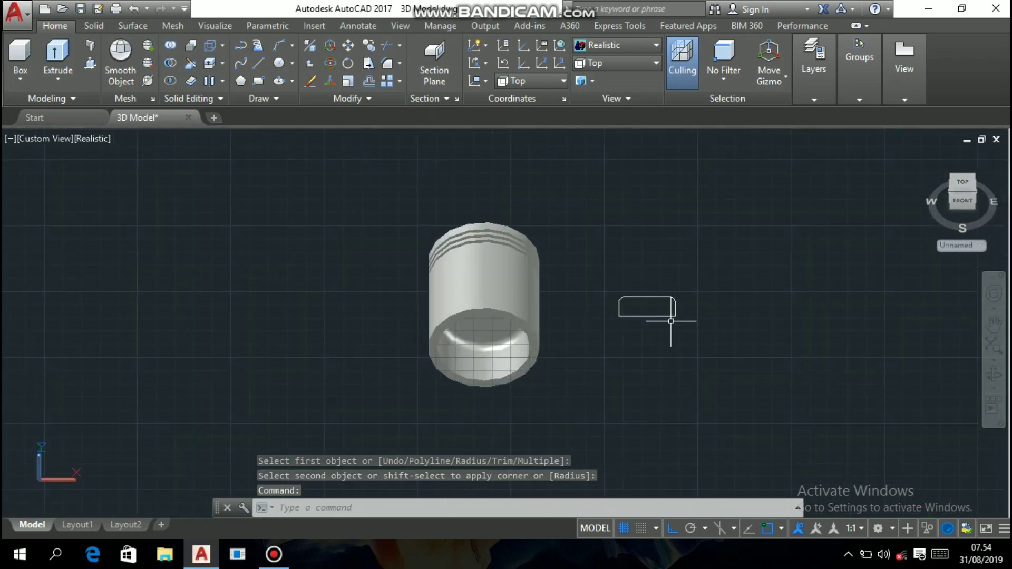
pyautogui.scroll(-2, 668, 321)
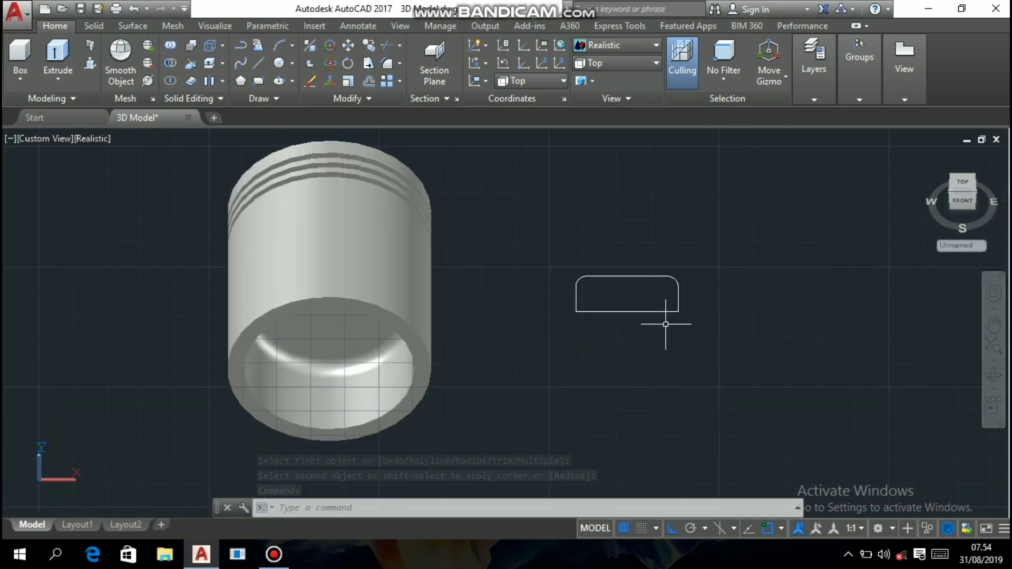
pyautogui.write('e')
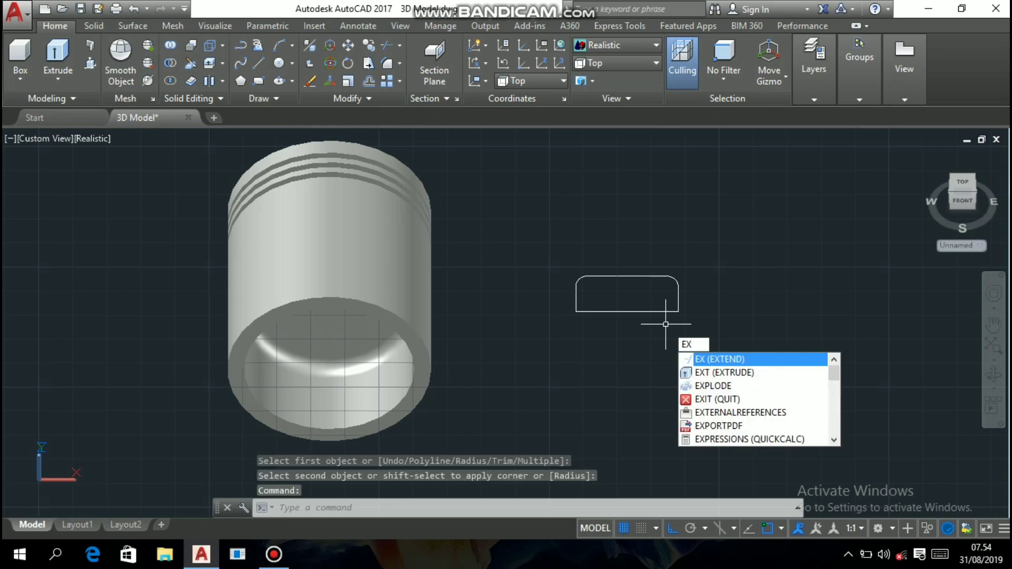
pyautogui.write('xtr')
pyautogui.press('Return')
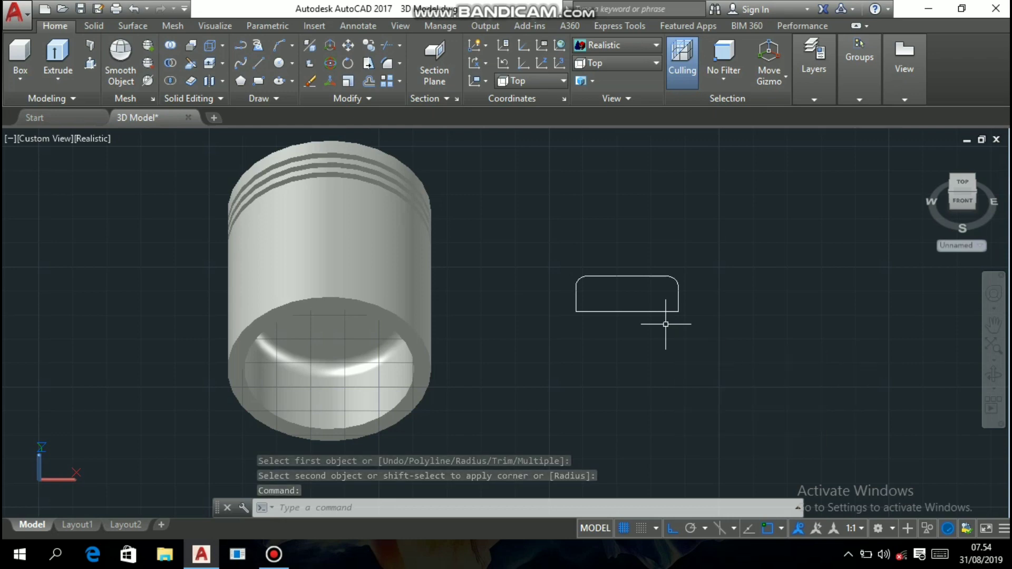
pyautogui.click(676, 310)
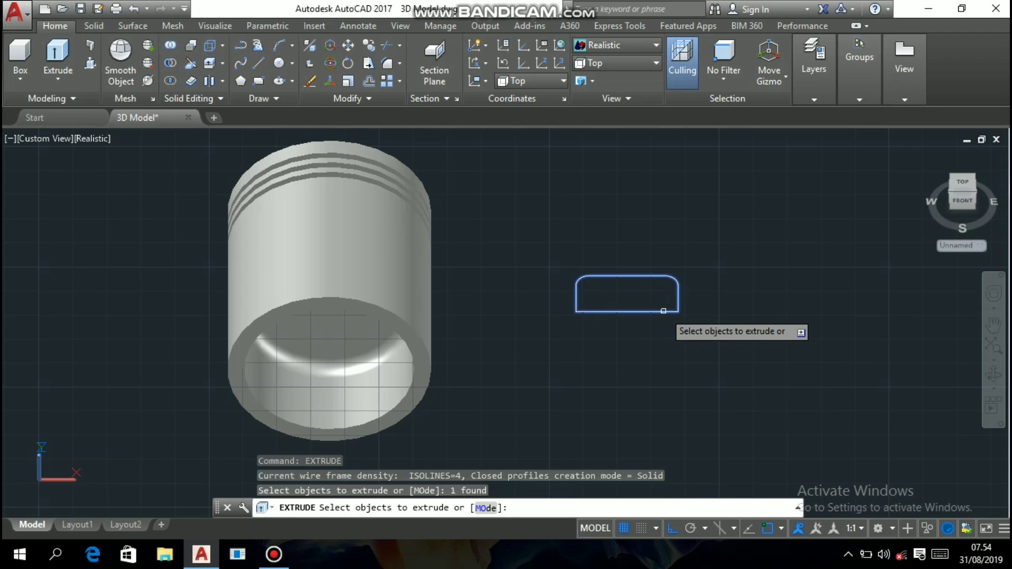
pyautogui.press('Return')
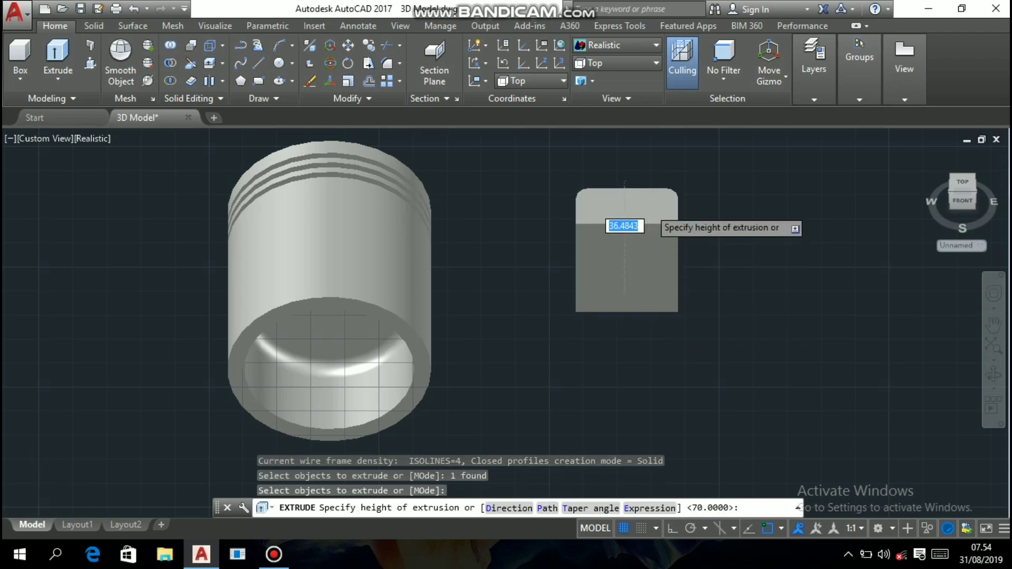
pyautogui.scroll(-2, 632, 316)
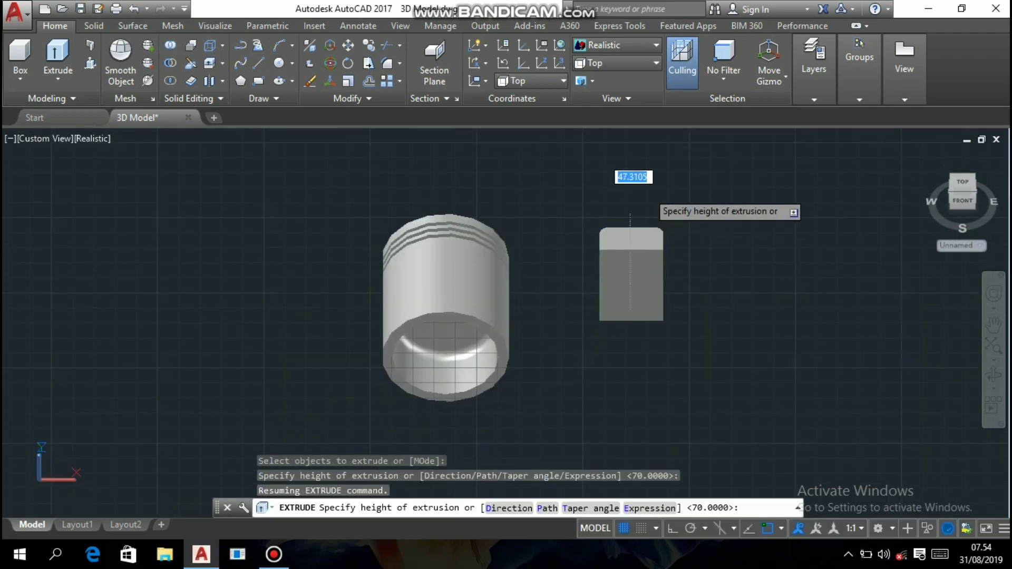
pyautogui.write('7')
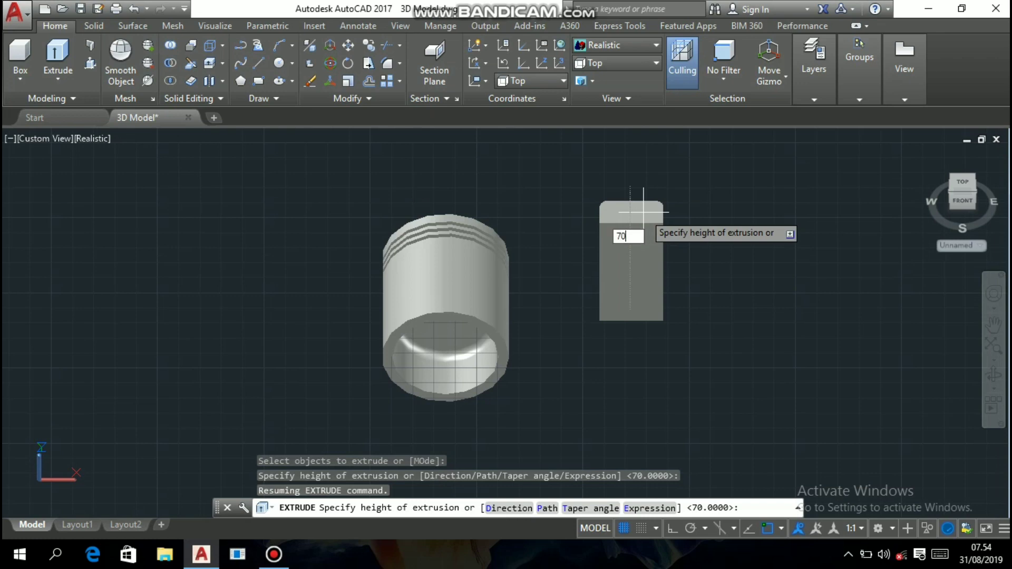
pyautogui.write('0')
pyautogui.press('Return')
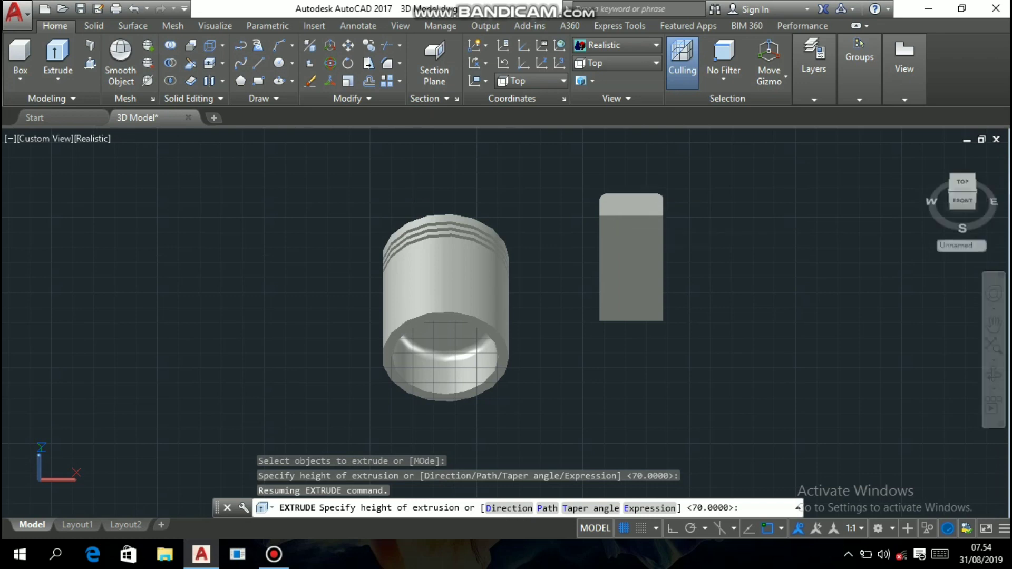
pyautogui.write('70')
pyautogui.press('Return')
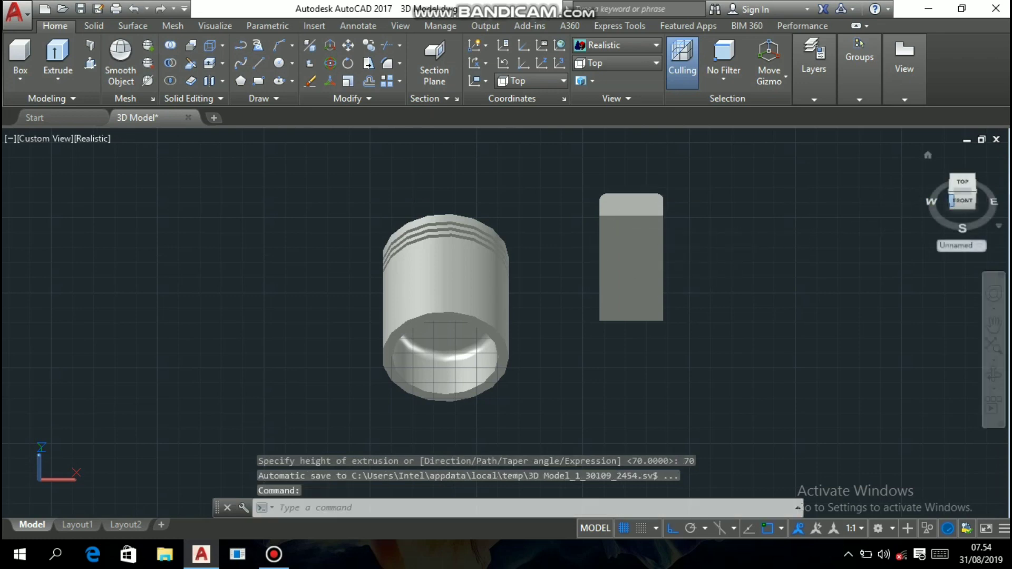
# - In the front view, move the extruded block down by half its height and sideways onto the center of the piston's circular end
pyautogui.click(962, 200)
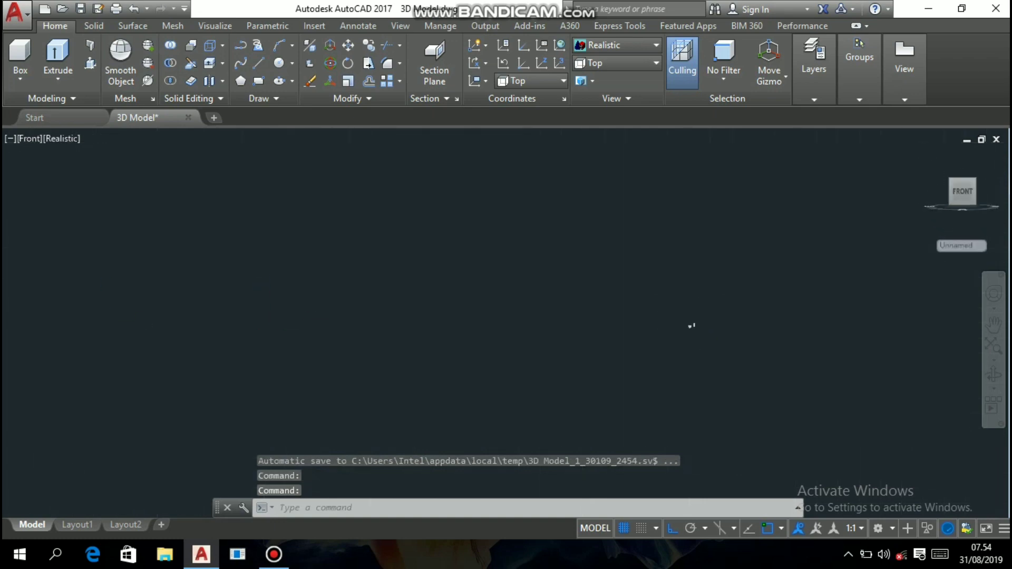
pyautogui.scroll(12, 661, 350)
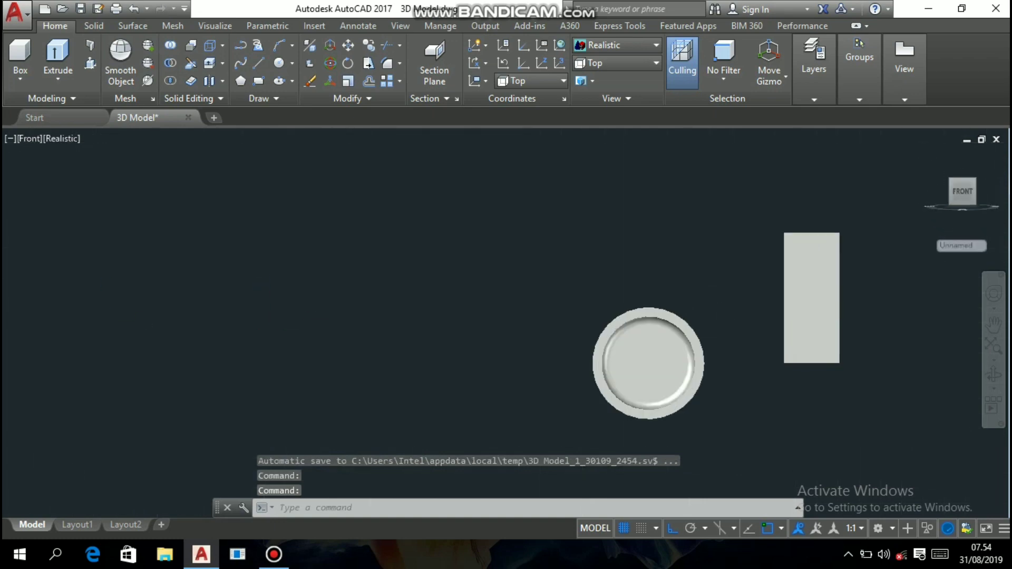
pyautogui.scroll(3, 583, 282)
pyautogui.click(754, 222)
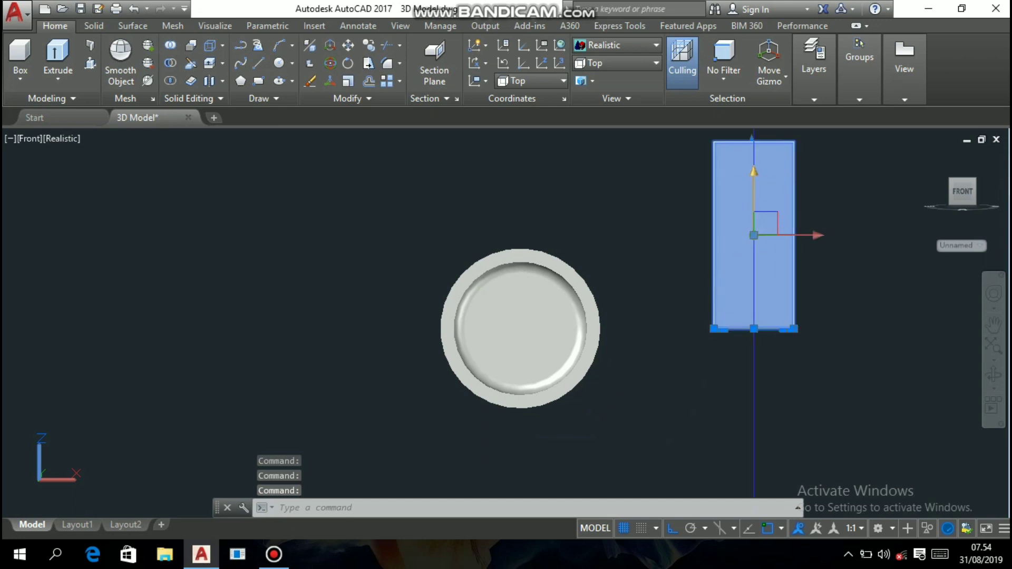
pyautogui.click(765, 225)
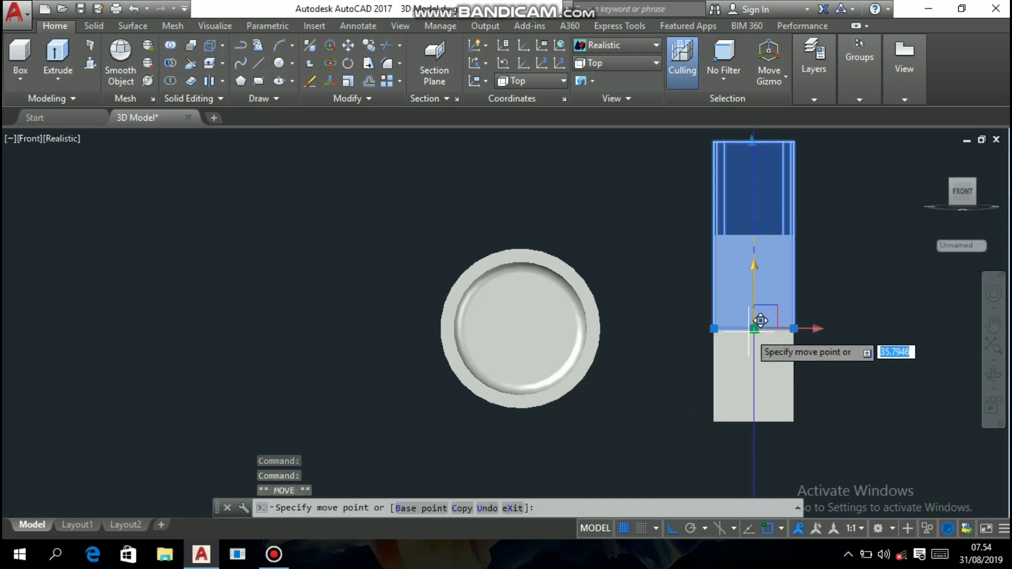
pyautogui.click(753, 331)
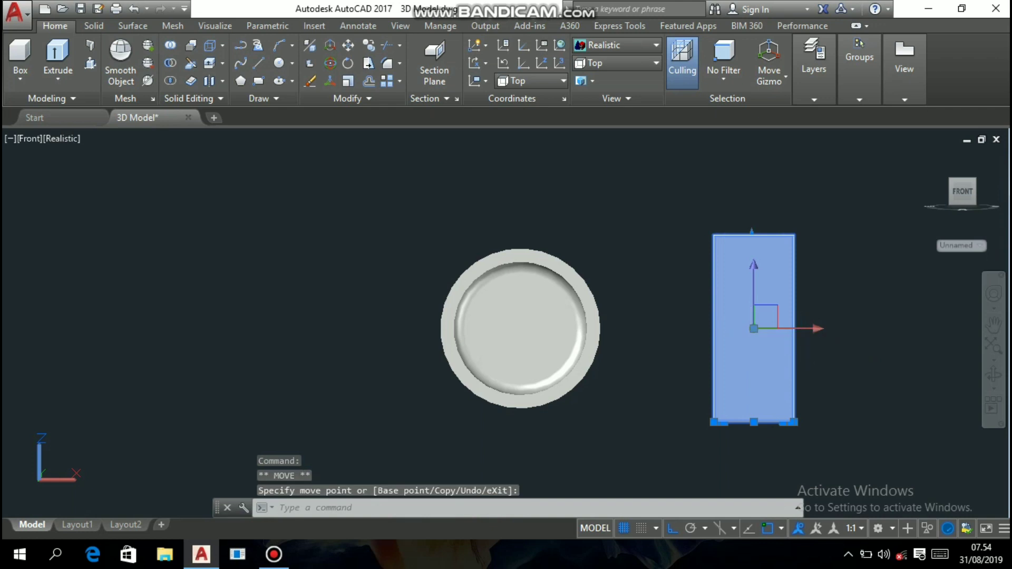
pyautogui.click(766, 319)
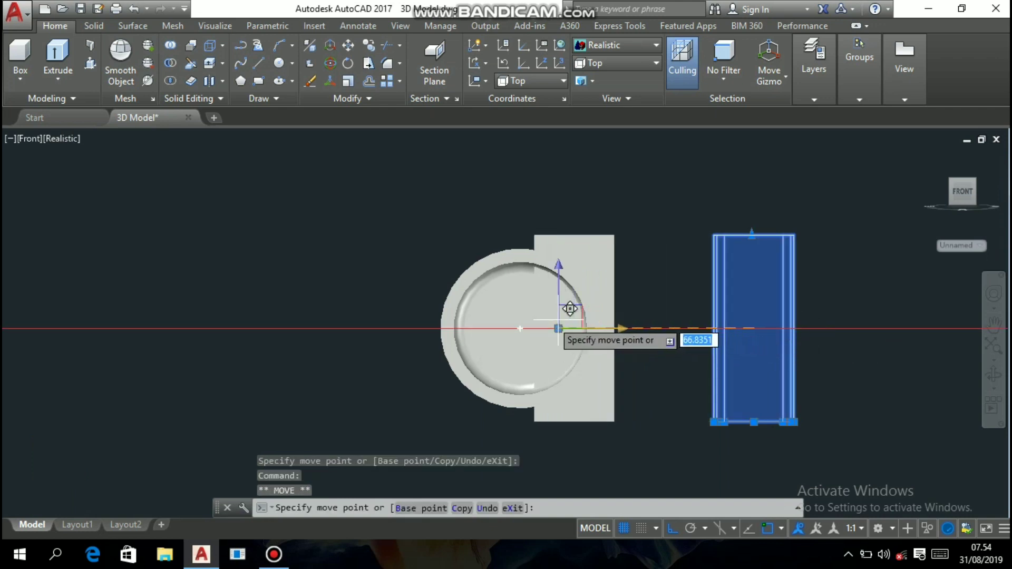
pyautogui.click(530, 317)
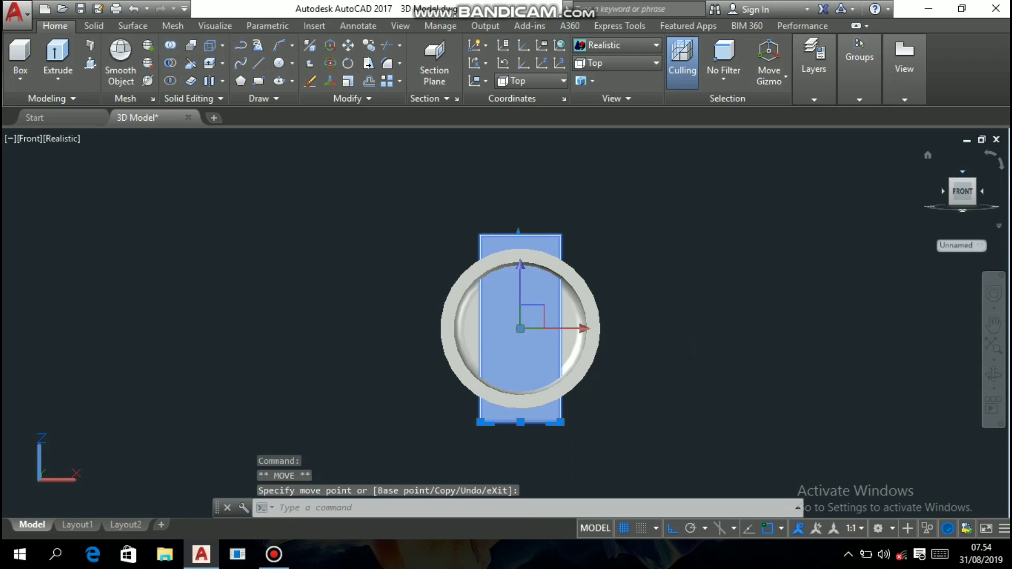
# - In the top view, move the block down along the piston's axis so it projects slightly past the lower open end
pyautogui.click(962, 172)
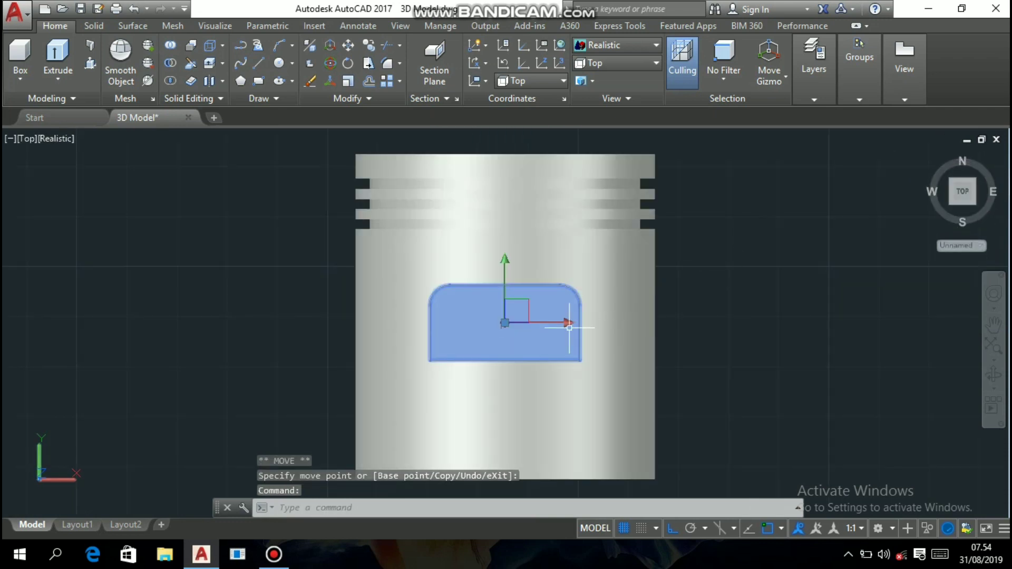
pyautogui.moveTo(591, 298); pyautogui.dragTo(601, 253, button='middle')
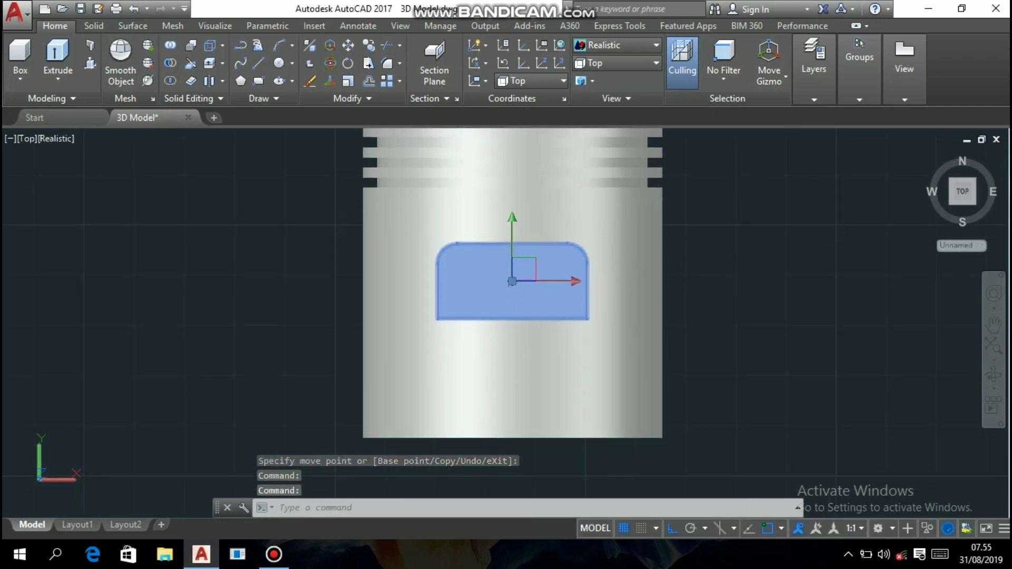
pyautogui.click(512, 232)
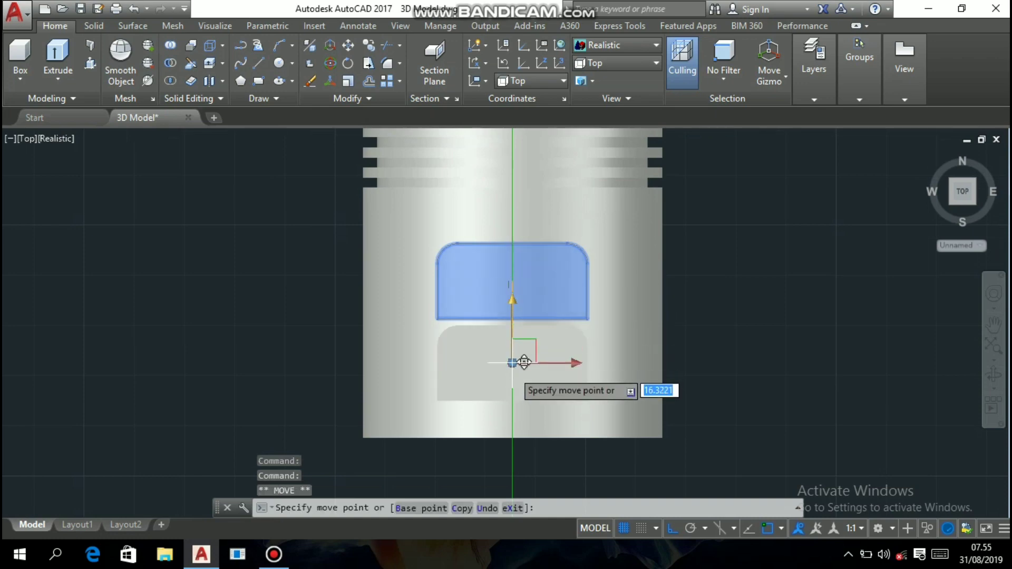
pyautogui.click(508, 409)
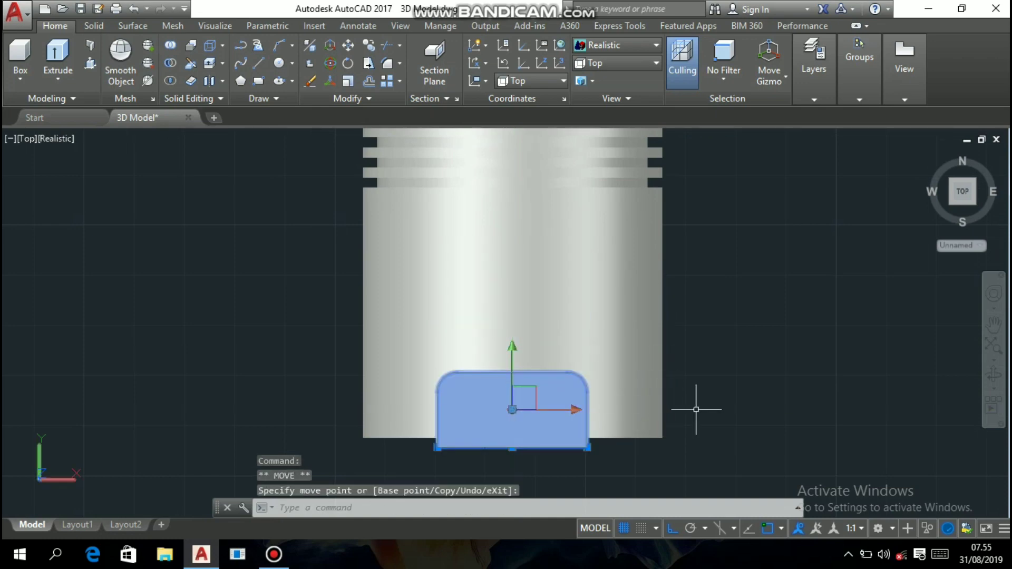
pyautogui.moveTo(696, 409); pyautogui.dragTo(694, 380, button='middle')
pyautogui.press('Escape')
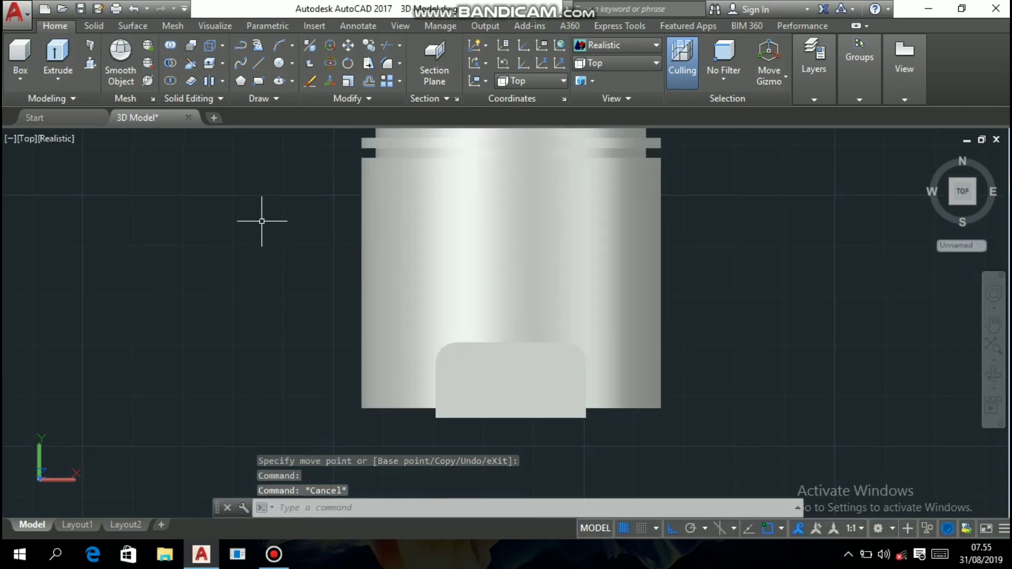
# - Subtract the rounded block from the piston in the southwest isometric view to cut notches through its open end
pyautogui.moveTo(951, 202)
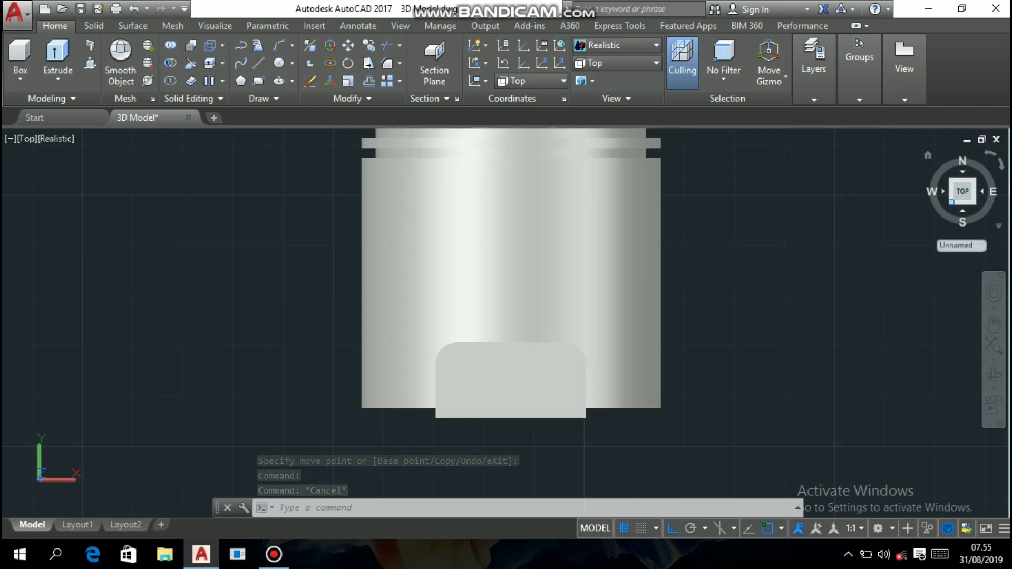
pyautogui.click(951, 202)
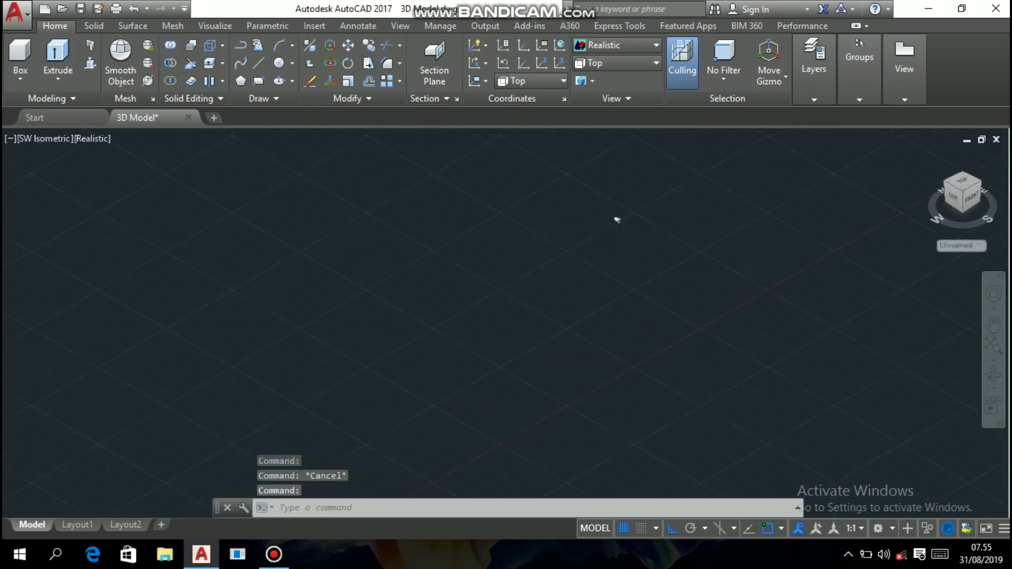
pyautogui.scroll(6, 589, 228)
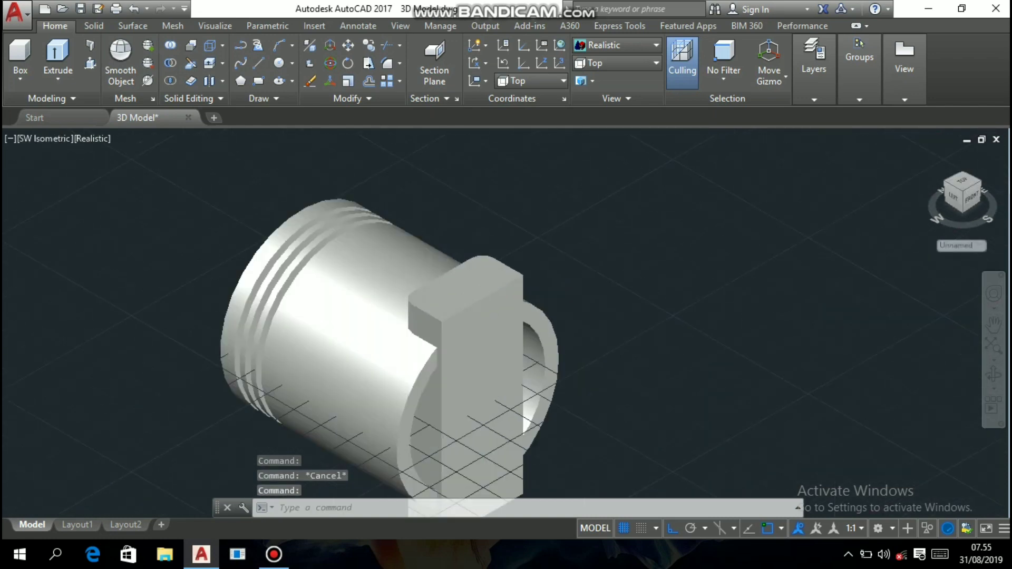
pyautogui.moveTo(589, 228); pyautogui.dragTo(623, 216, button='middle')
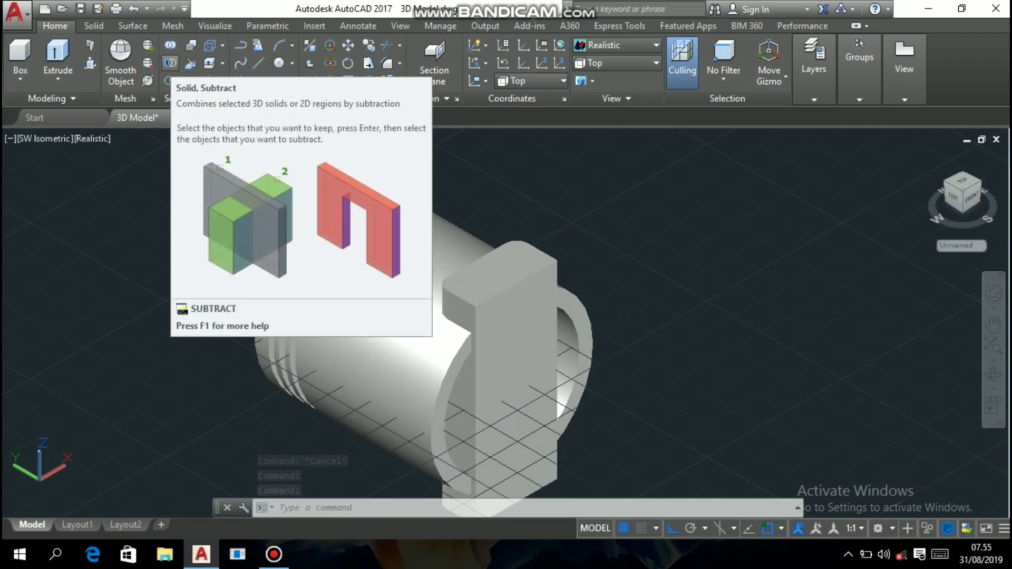
pyautogui.click(169, 63)
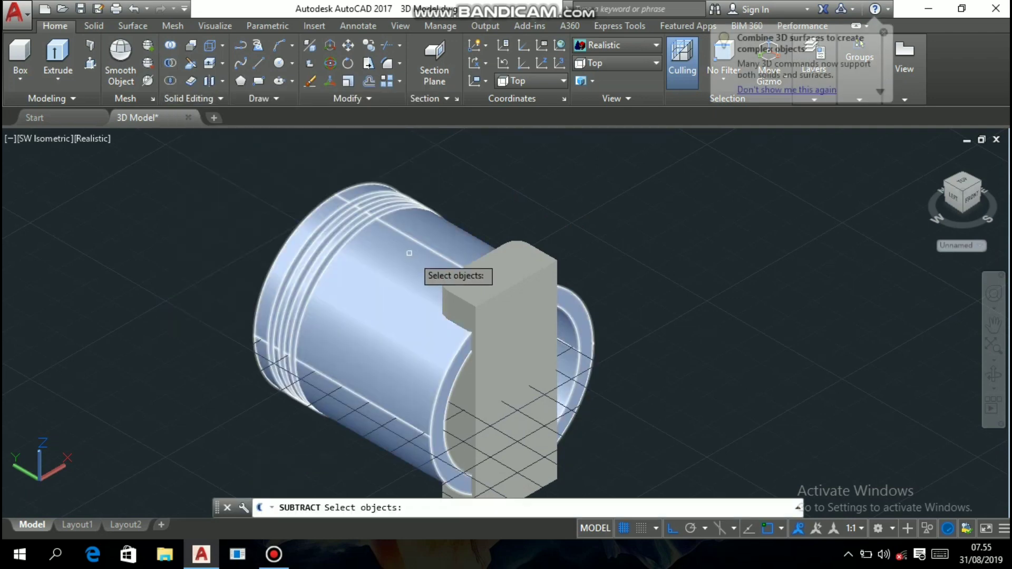
pyautogui.click(403, 262)
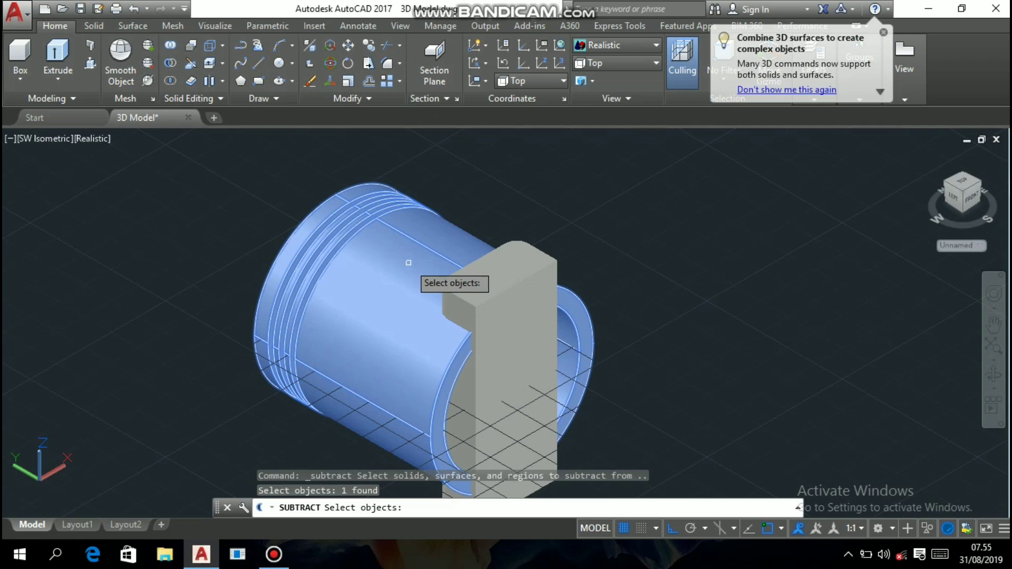
pyautogui.press('Return')
pyautogui.click(493, 282)
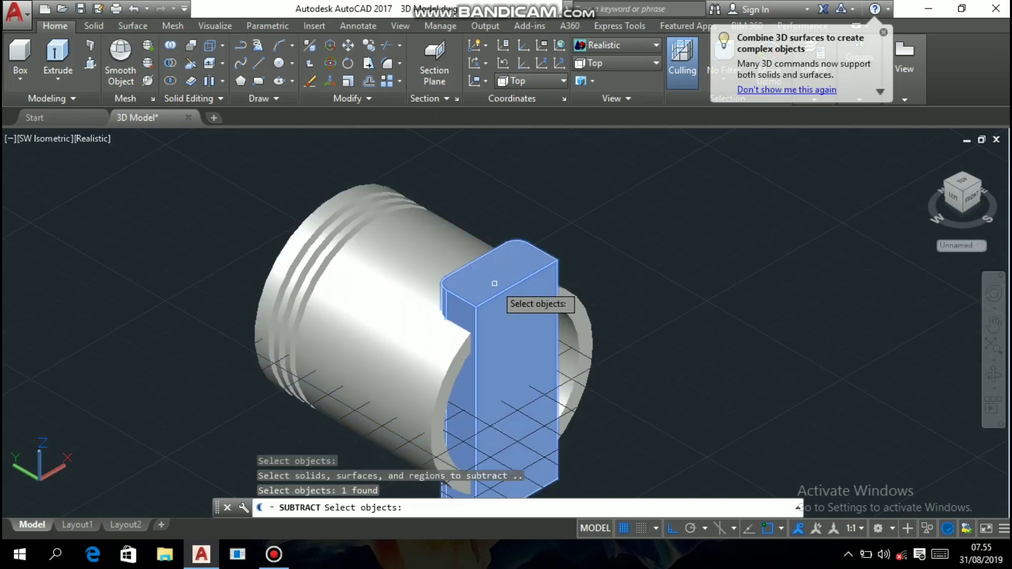
pyautogui.press('Return')
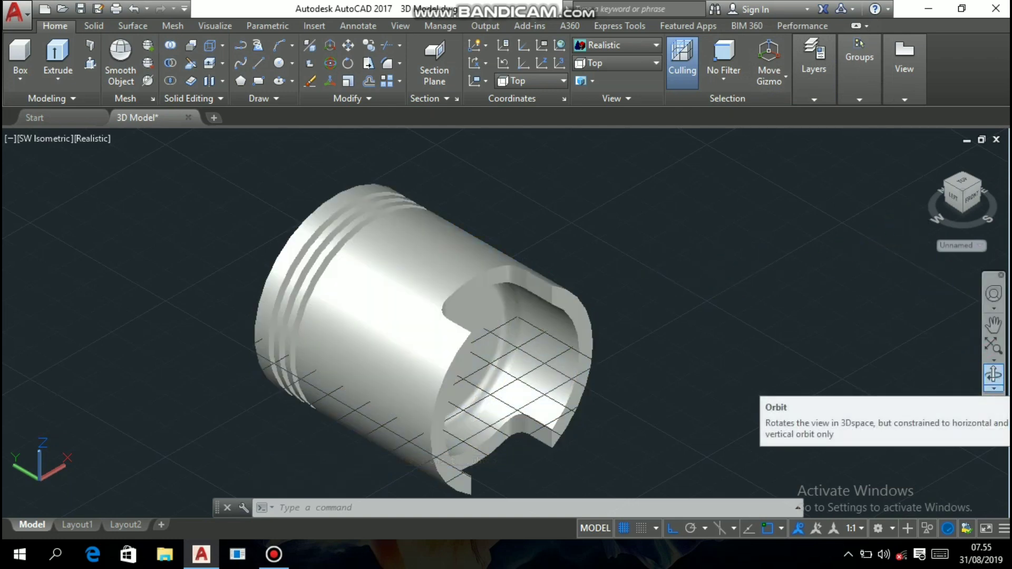
# - Rotate the notched piston with Continuous Orbit to examine its interior and cut-outs from all sides
pyautogui.click(993, 388)
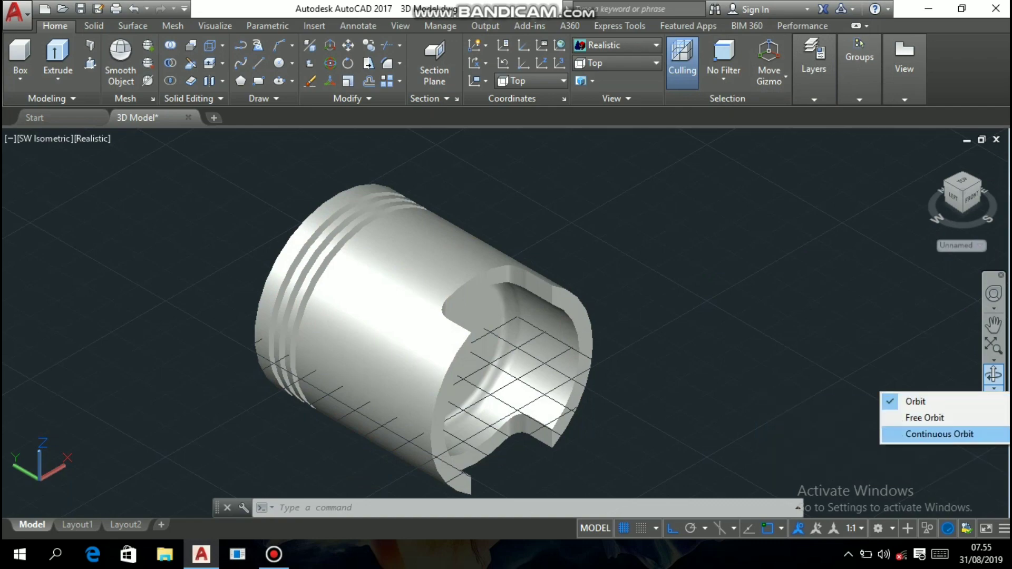
pyautogui.click(939, 434)
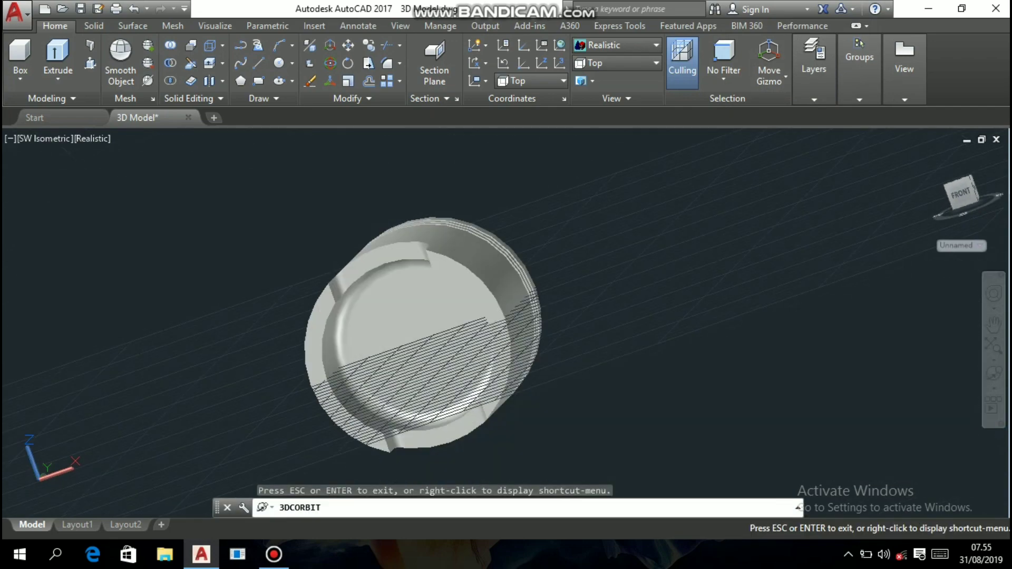